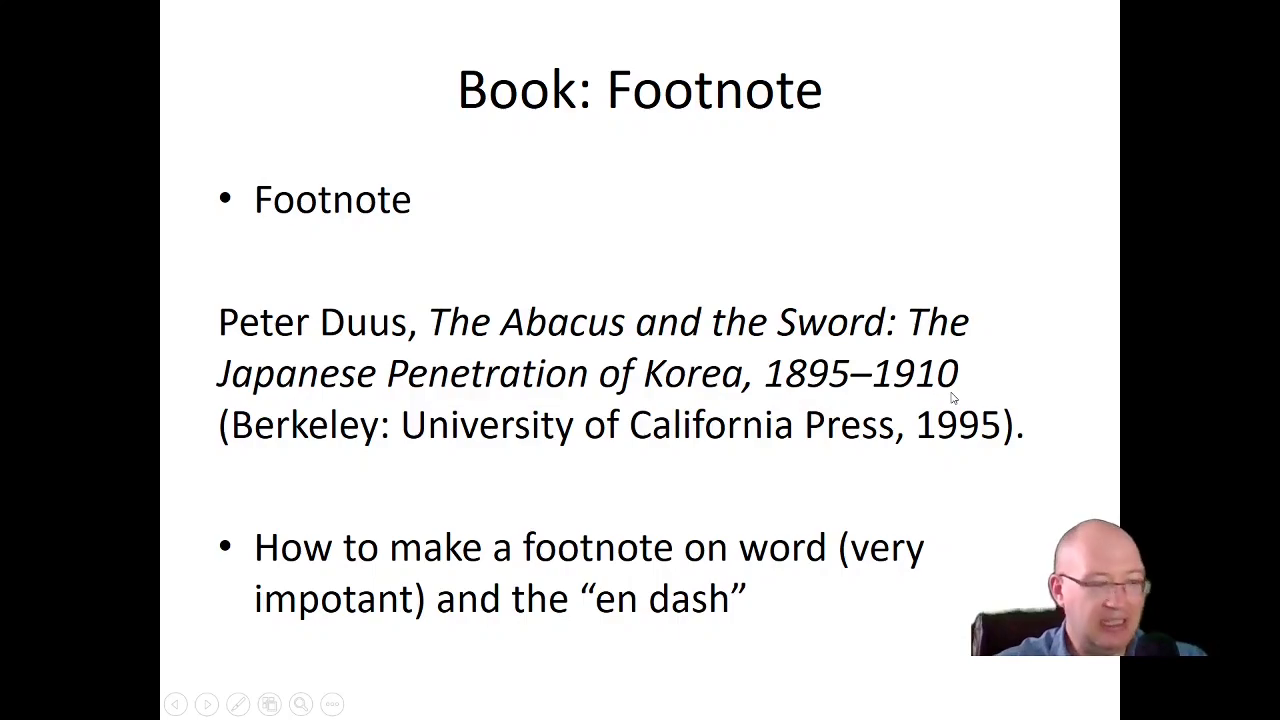
Step: Exit the slide show and bring up 'A Shrewd Man of Business' at footnote 2 citing Strand 2002
key(Escape)
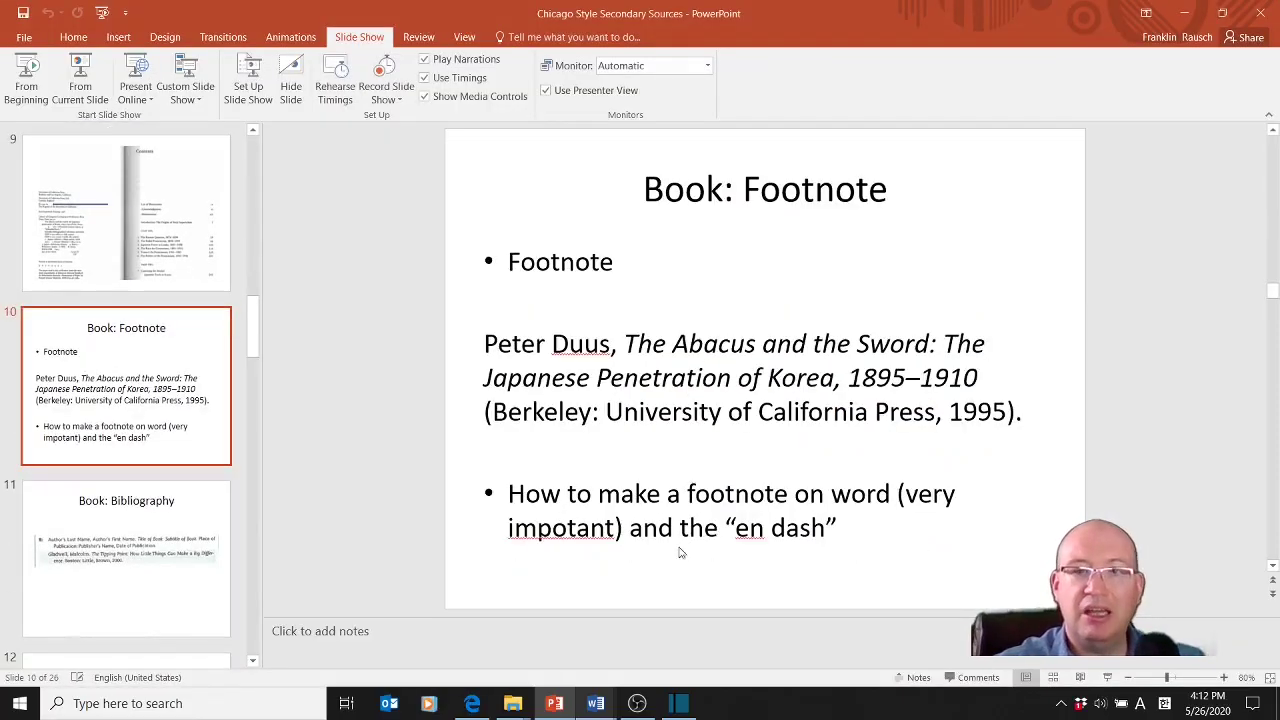
mouse_move(595, 703)
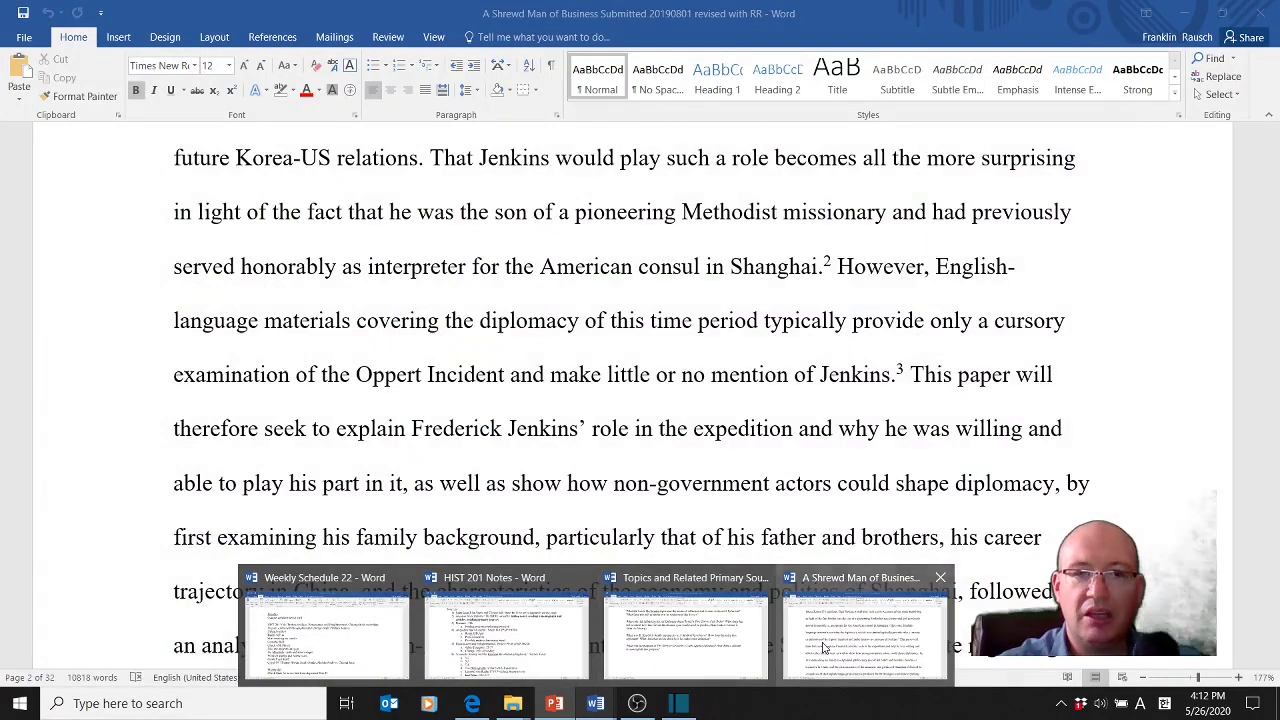
click(823, 640)
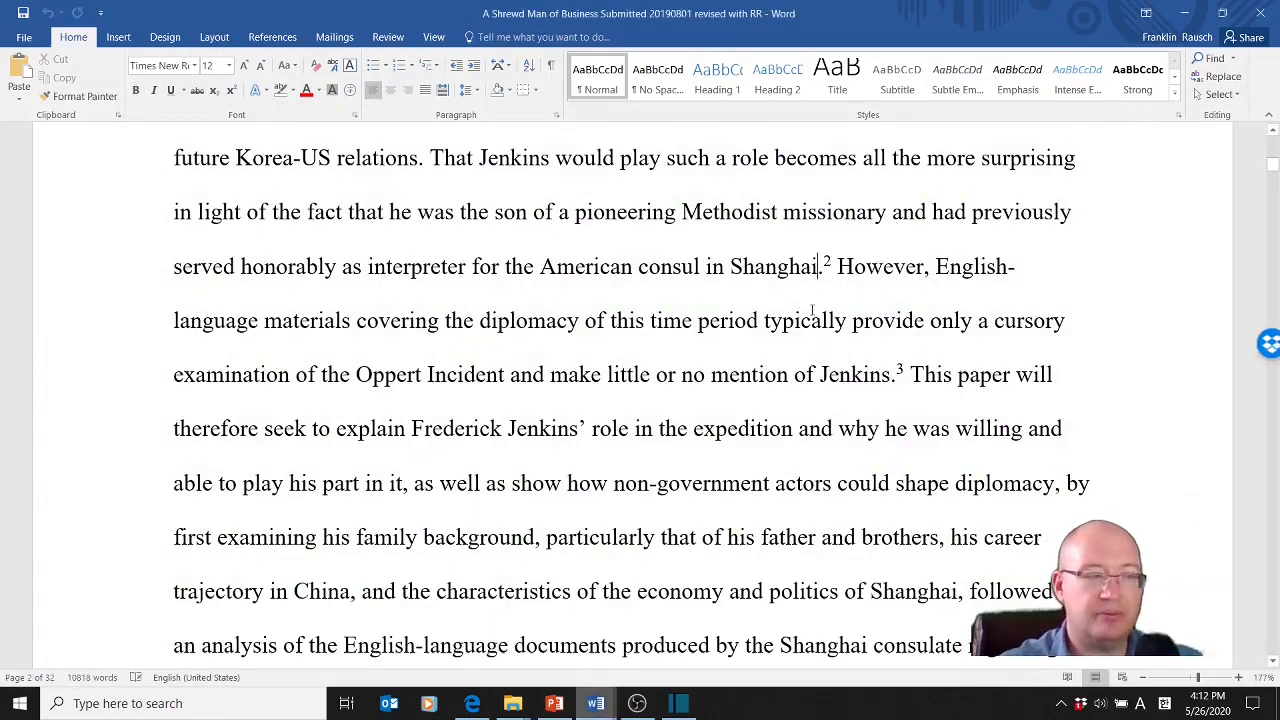
ctrl+scroll(820, 305, up, 5)
ctrl+scroll(842, 290, up, 8)
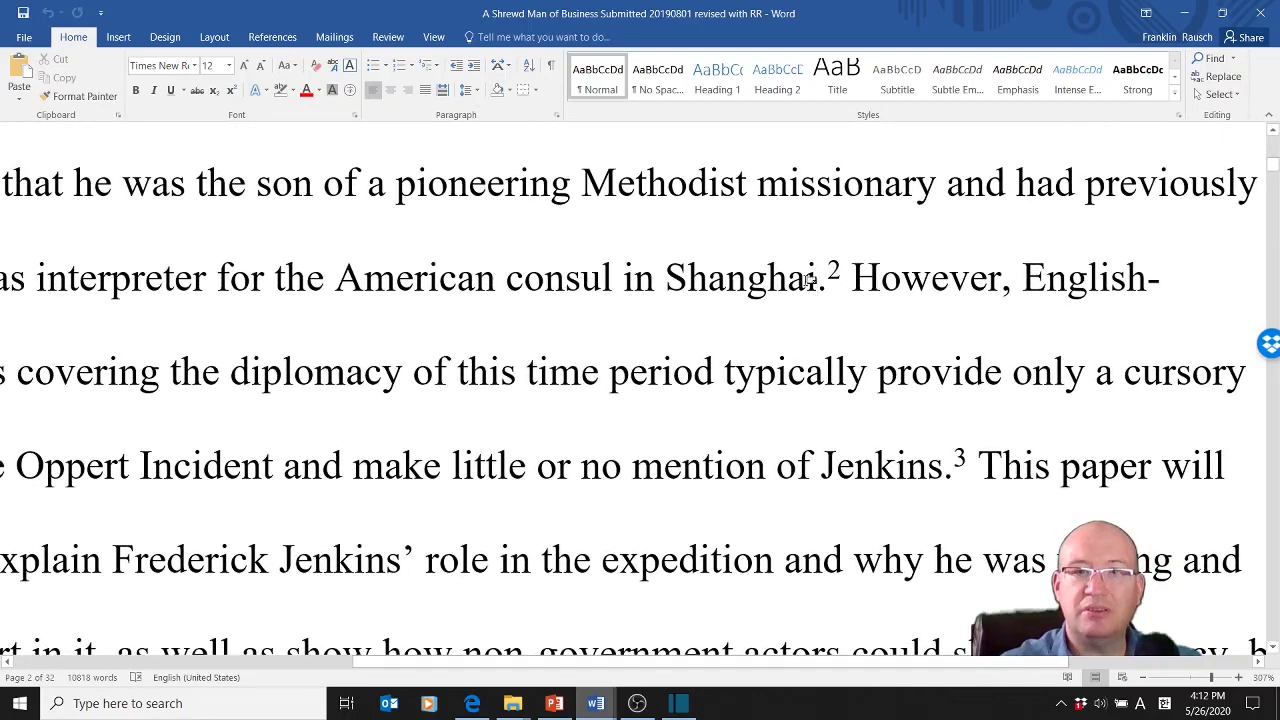
mouse_move(834, 280)
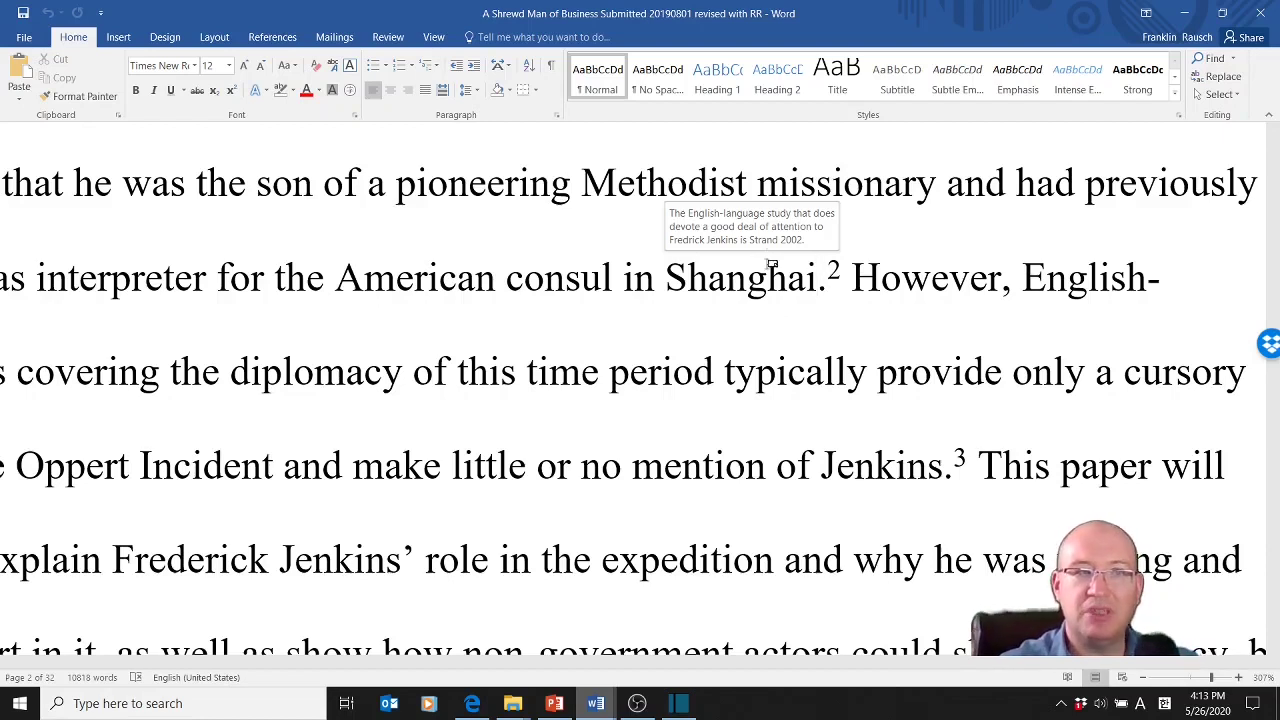
mouse_move(803, 267)
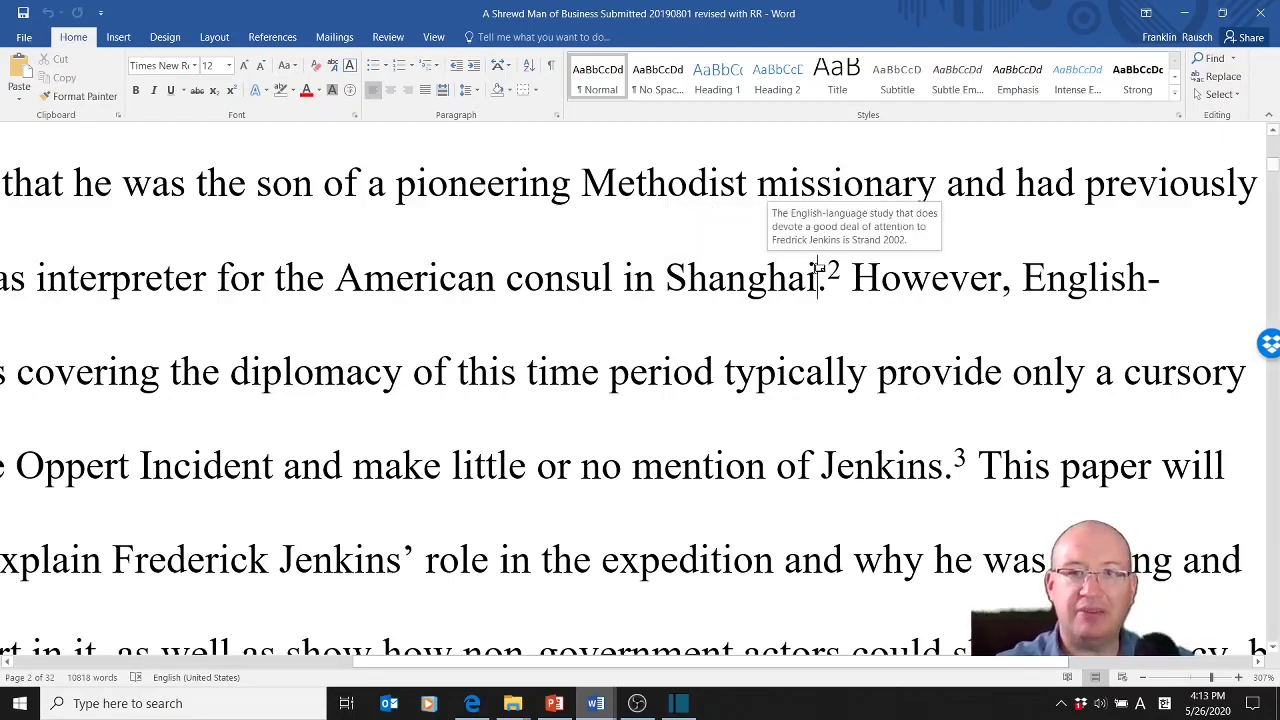
ctrl+scroll(816, 270, down, 9)
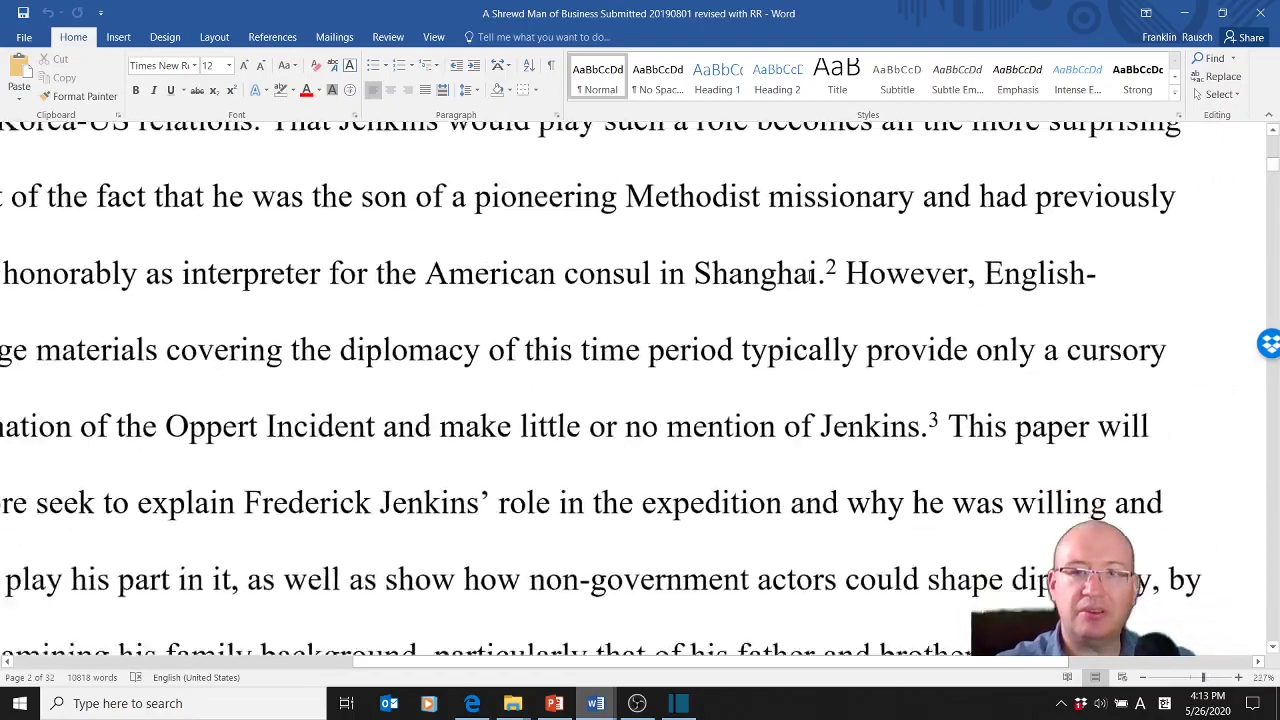
ctrl+scroll(803, 267, down, 2)
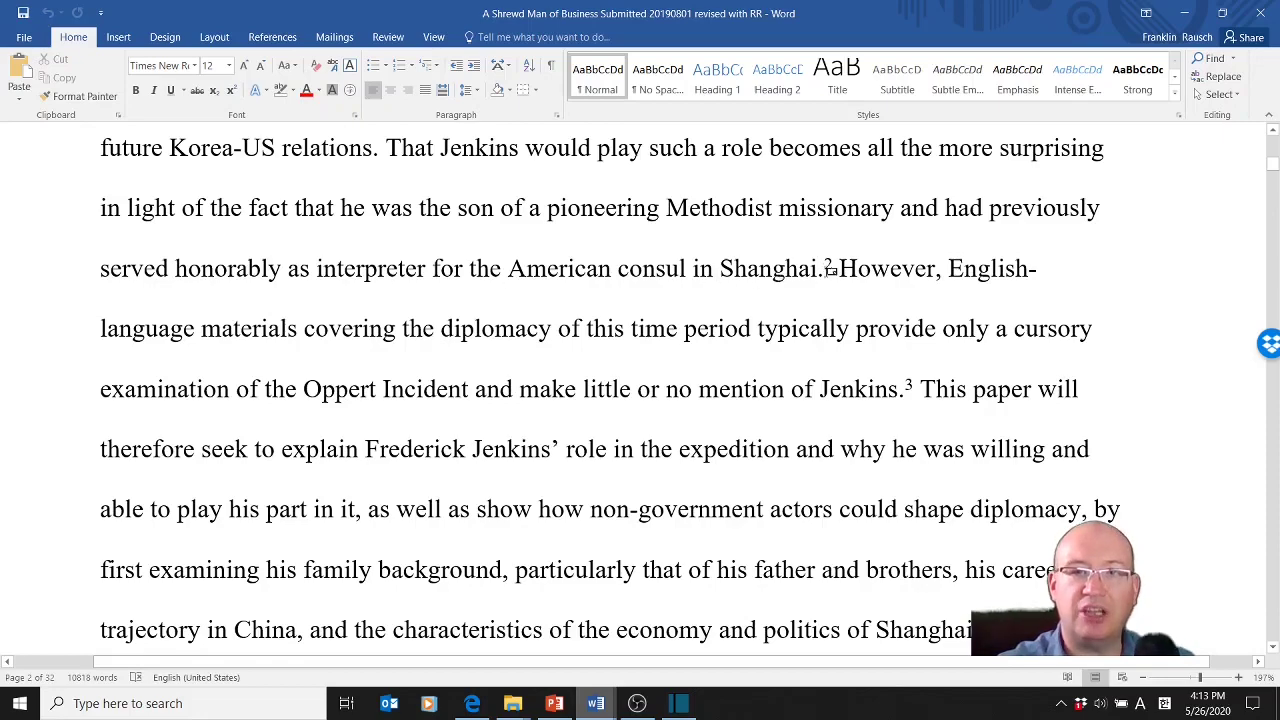
scroll(672, 300, down, 5)
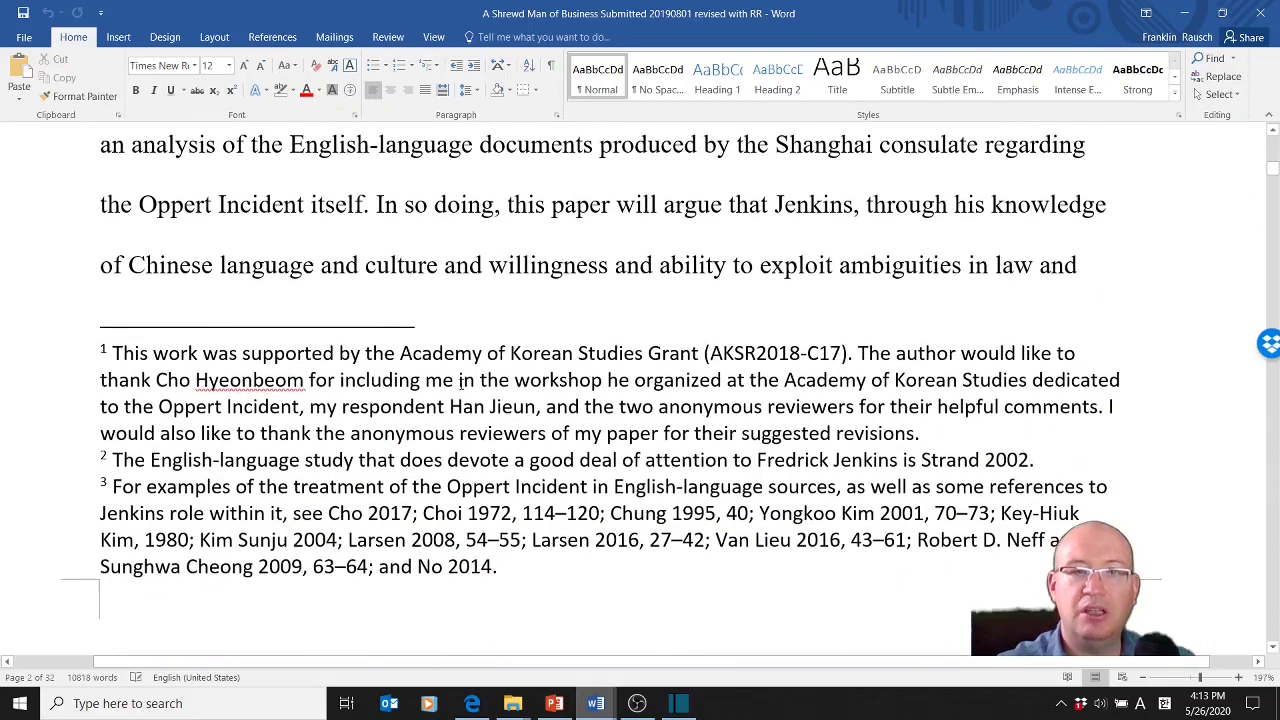
drag(1051, 458, 110, 463)
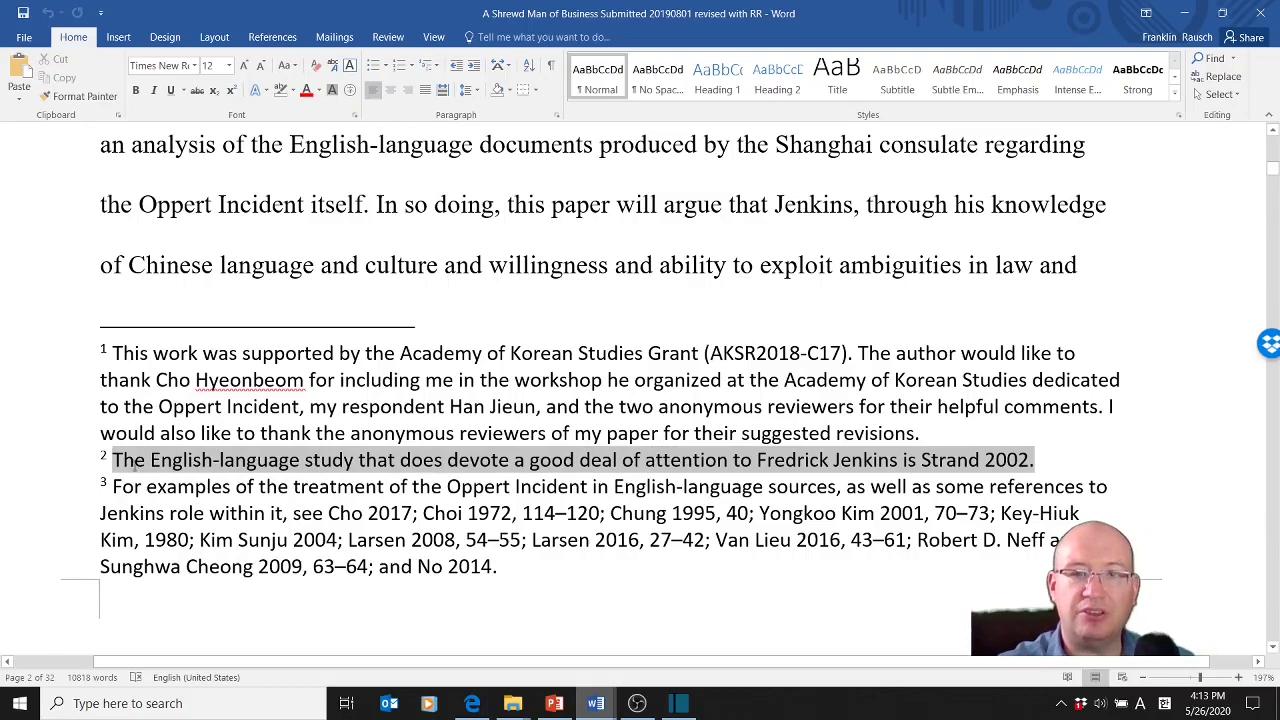
click(932, 462)
drag(1028, 462, 944, 457)
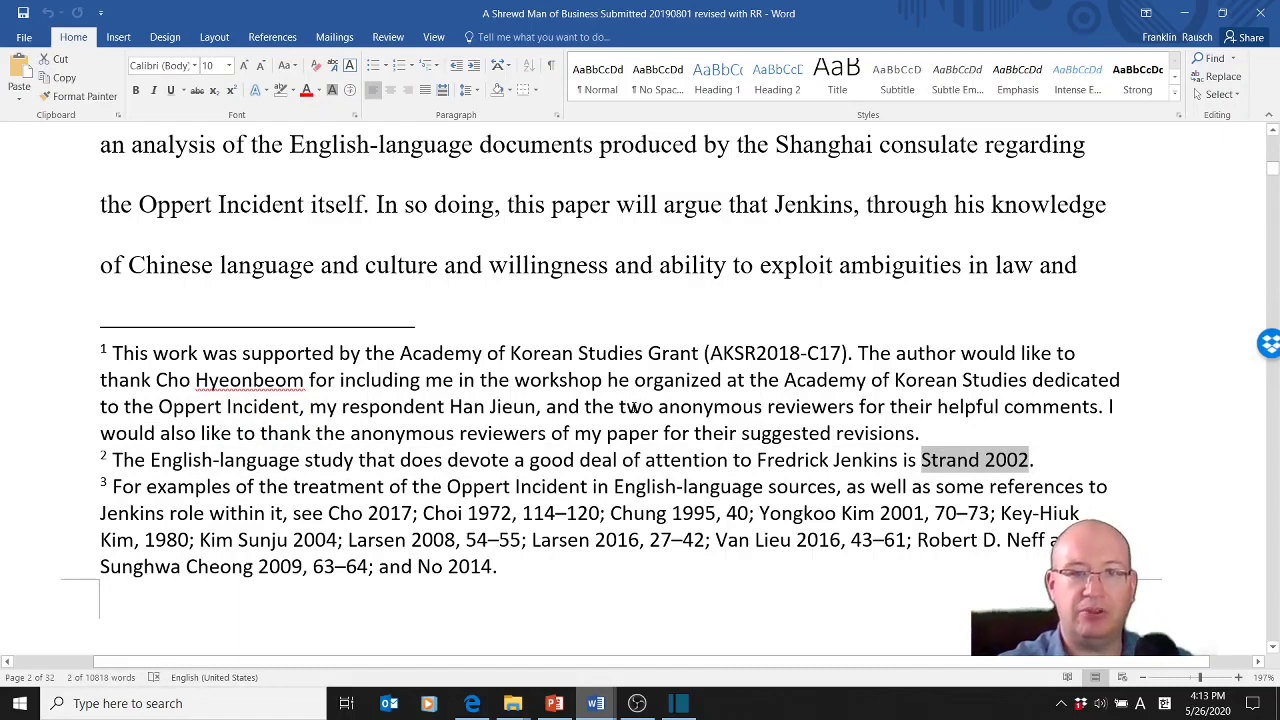
click(404, 478)
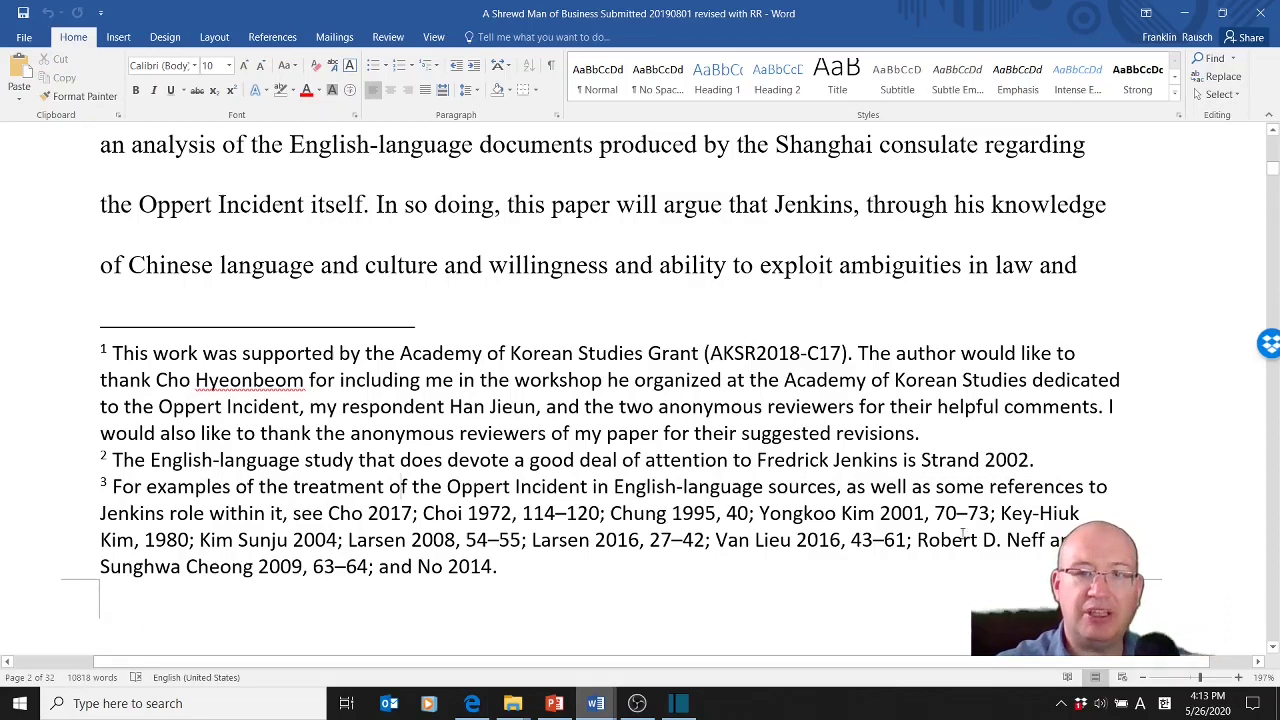
drag(1030, 460, 920, 458)
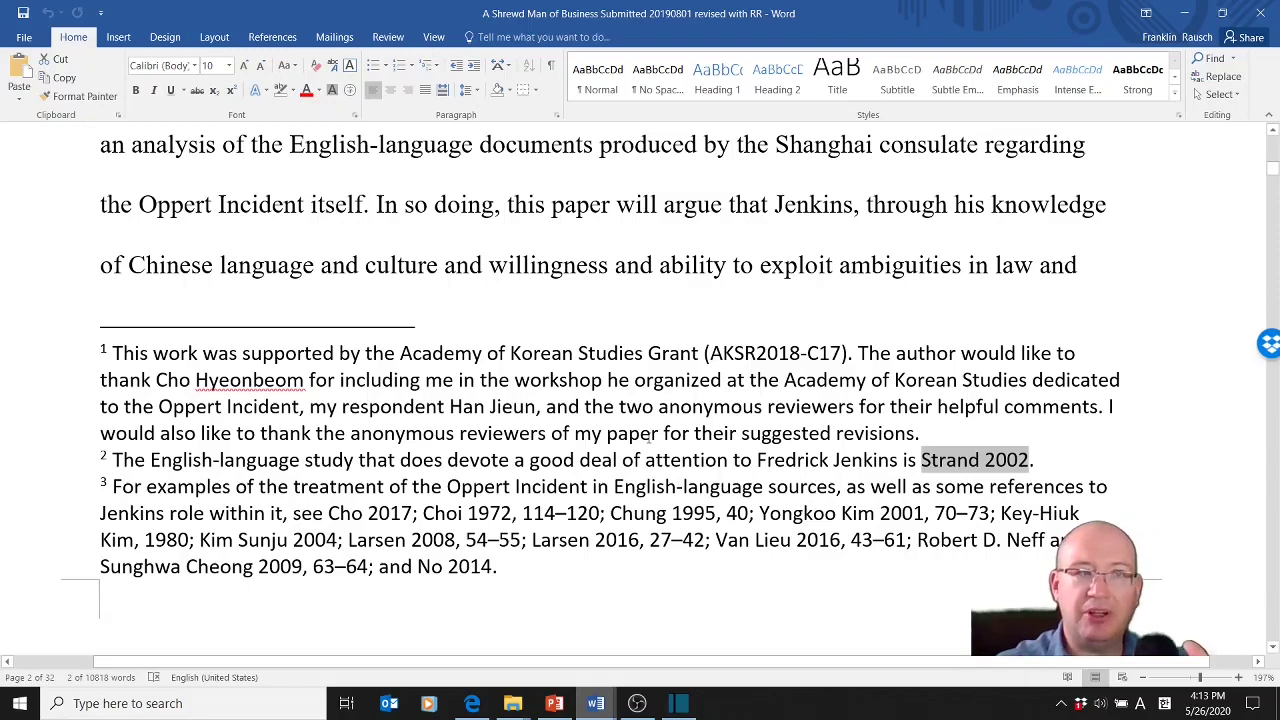
scroll(648, 436, up, 7)
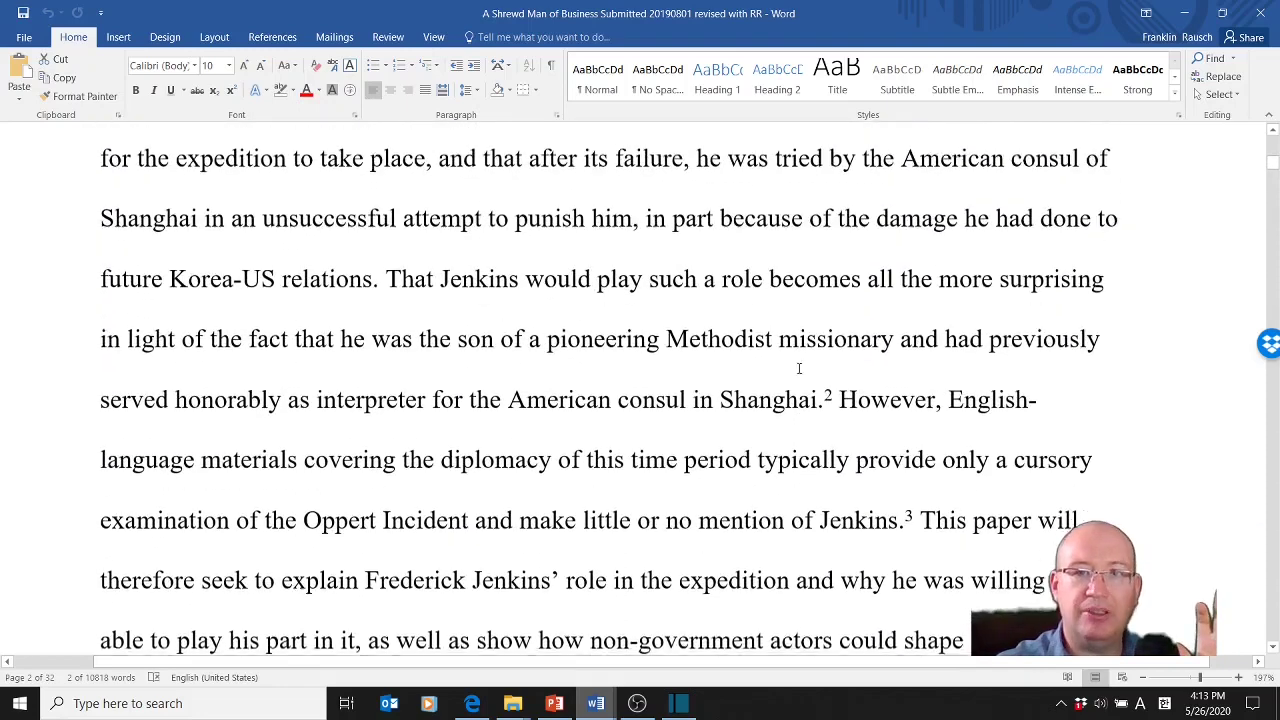
click(833, 420)
double_click(829, 421)
scroll(790, 430, down, 3)
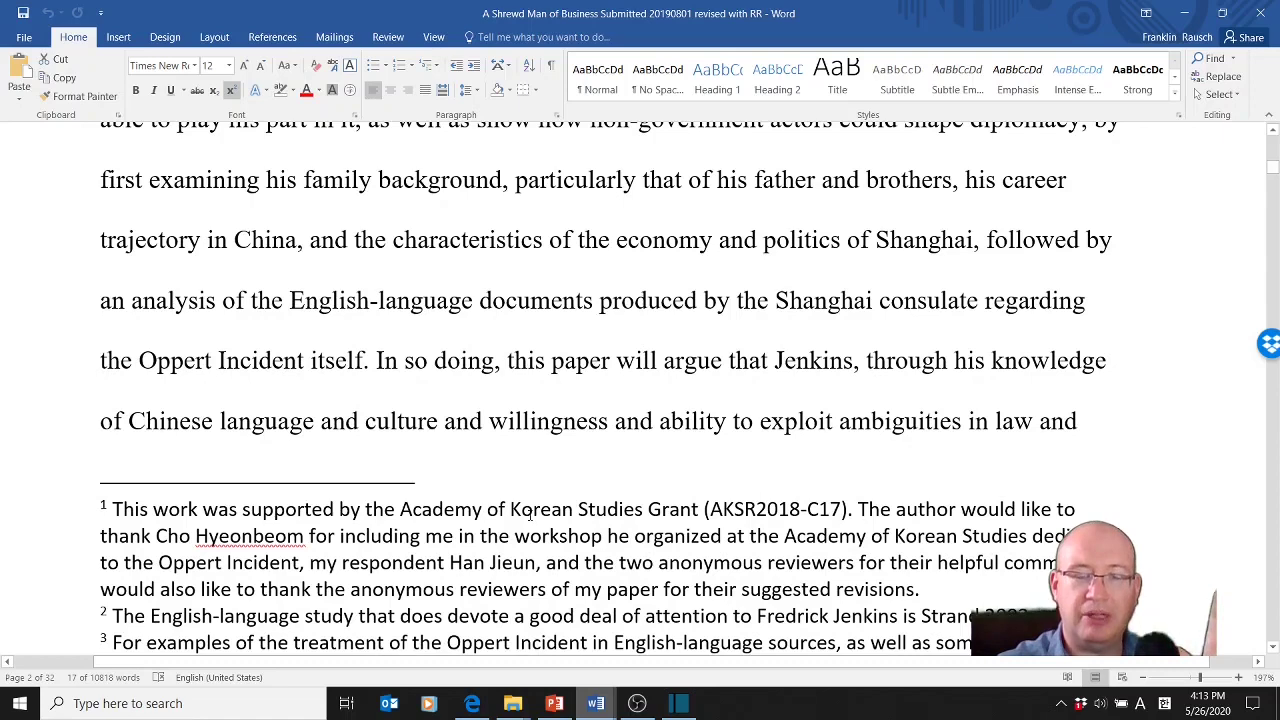
scroll(530, 513, down, 2)
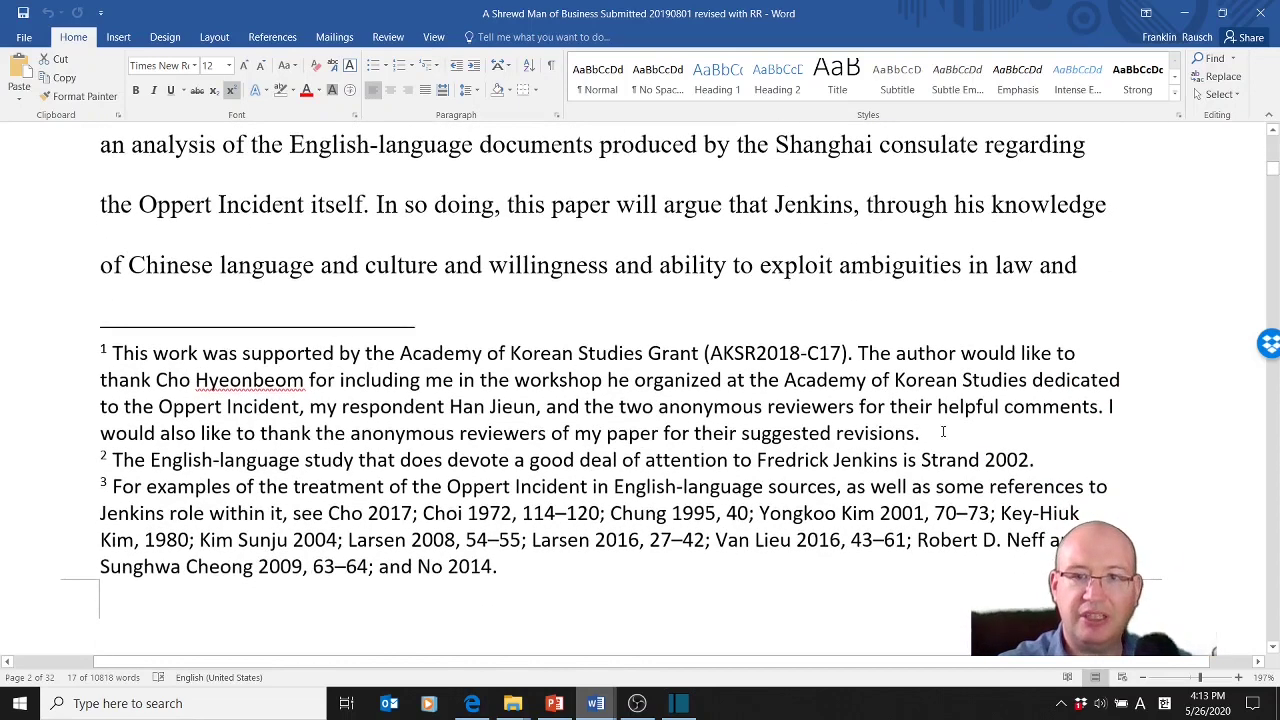
click(942, 431)
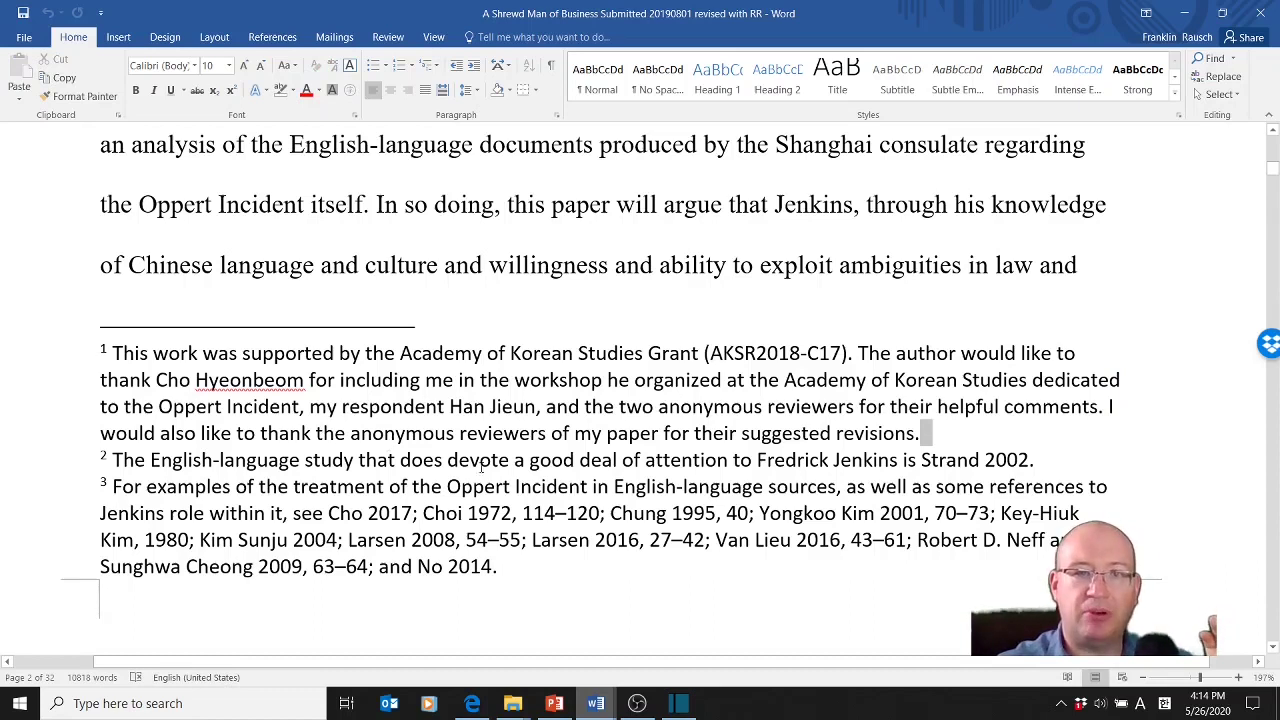
scroll(488, 386, up, 1)
click(375, 302)
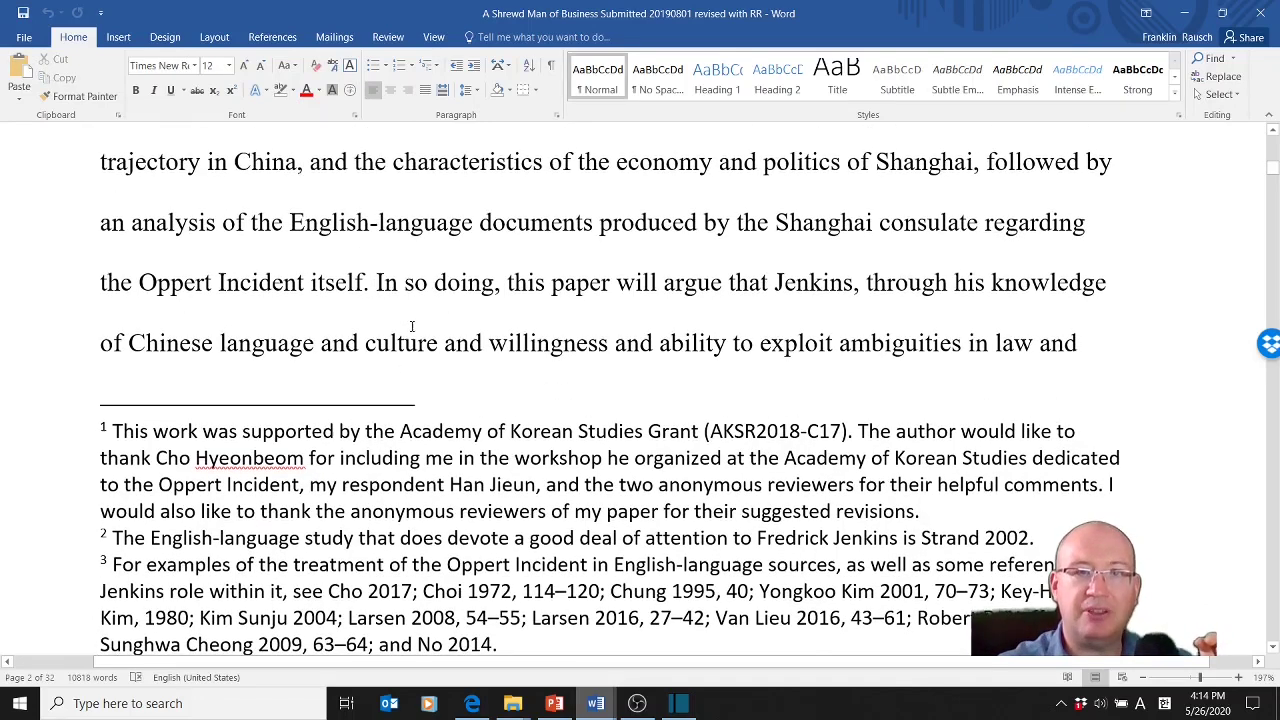
Step: Insert footnote 4 after 'the Oppert Incident itself.', undoing the misplaced attempts along the way
click(272, 37)
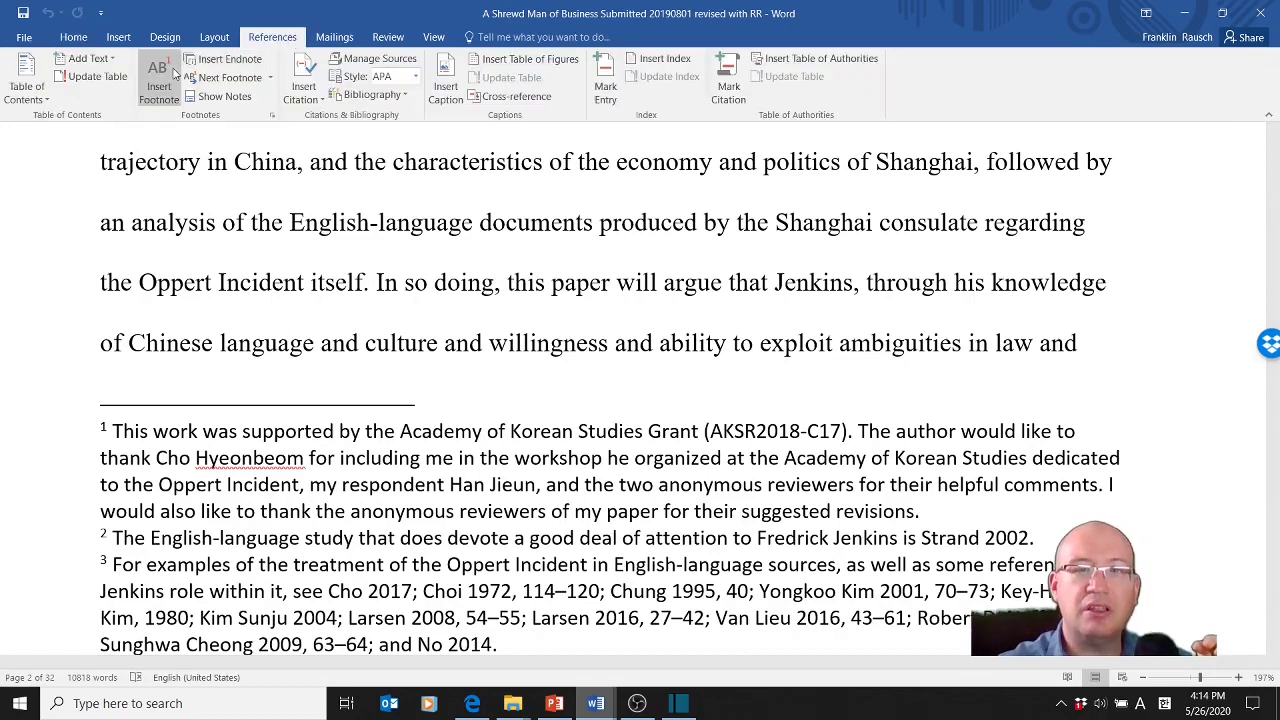
click(174, 74)
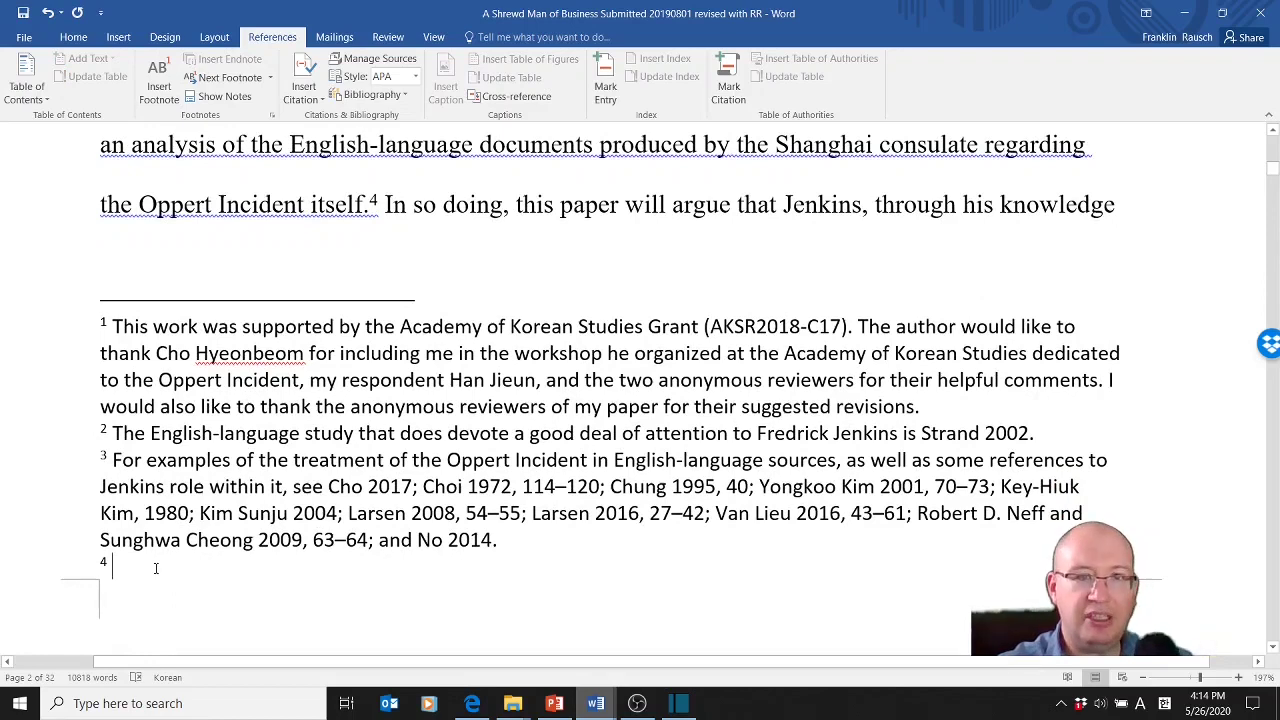
key(ctrl+z)
scroll(406, 375, up, 3)
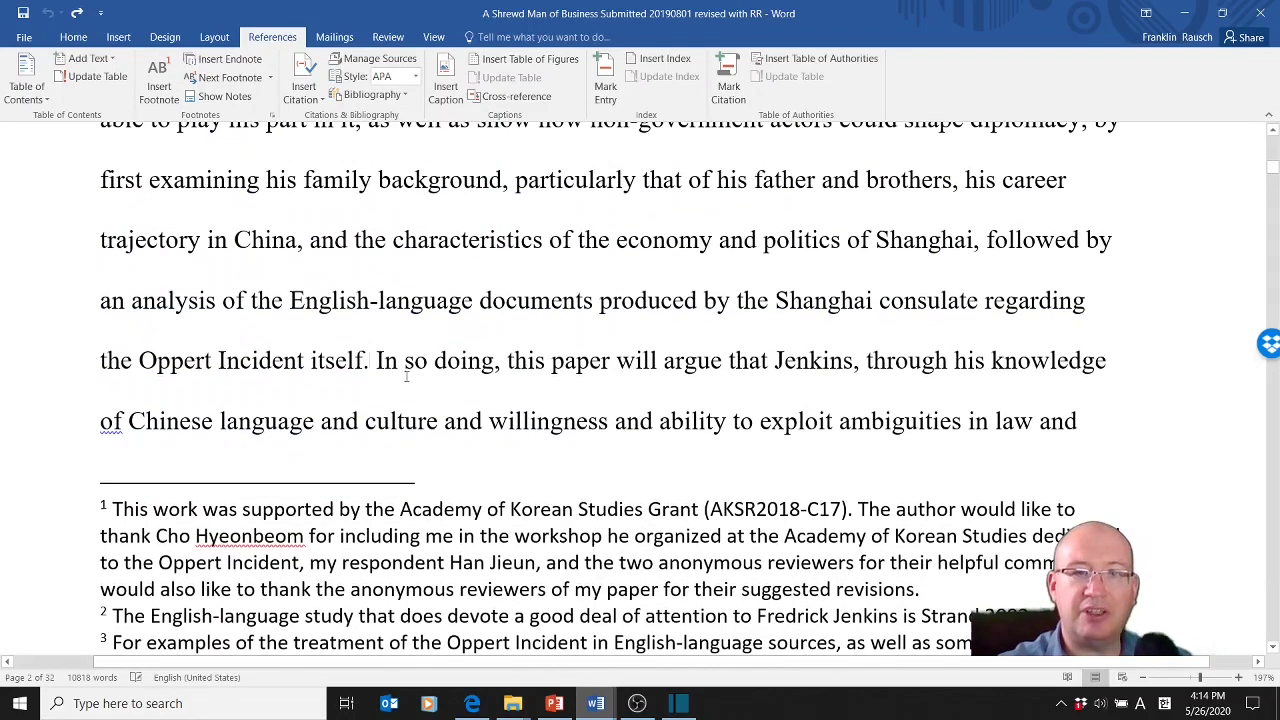
click(159, 80)
scroll(348, 527, up, 3)
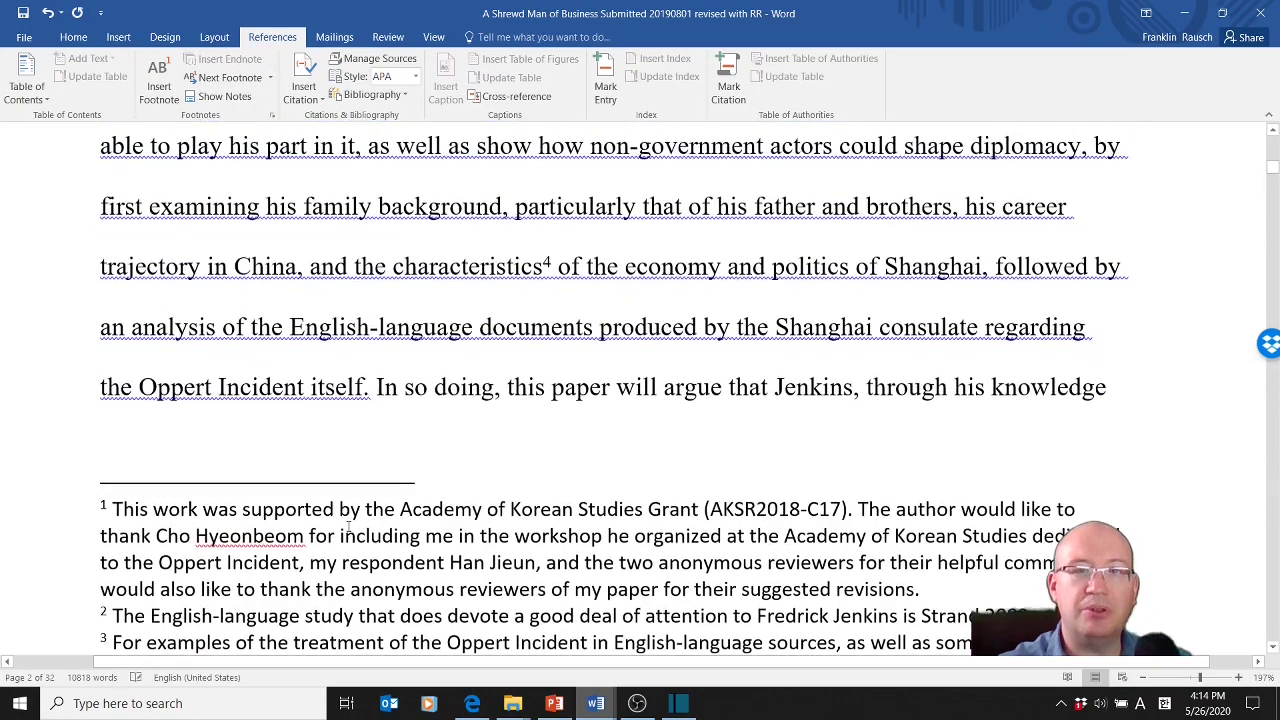
key(ctrl+z)
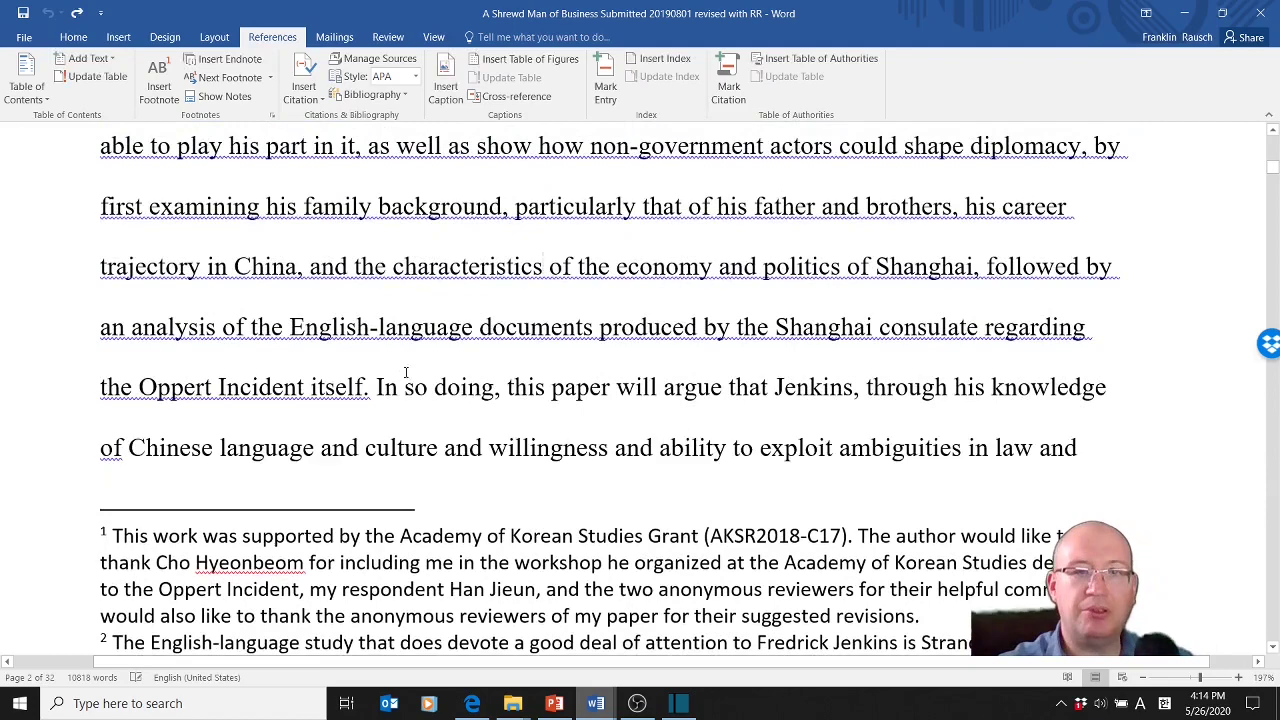
click(370, 389)
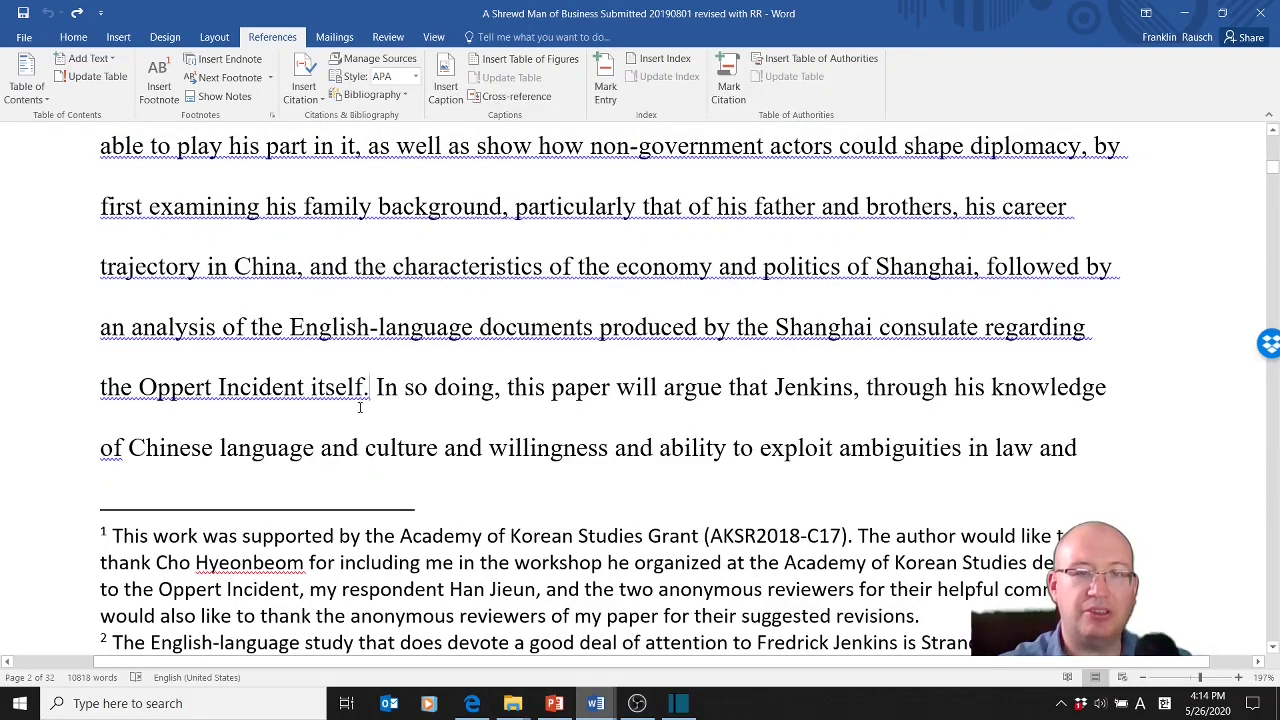
click(160, 90)
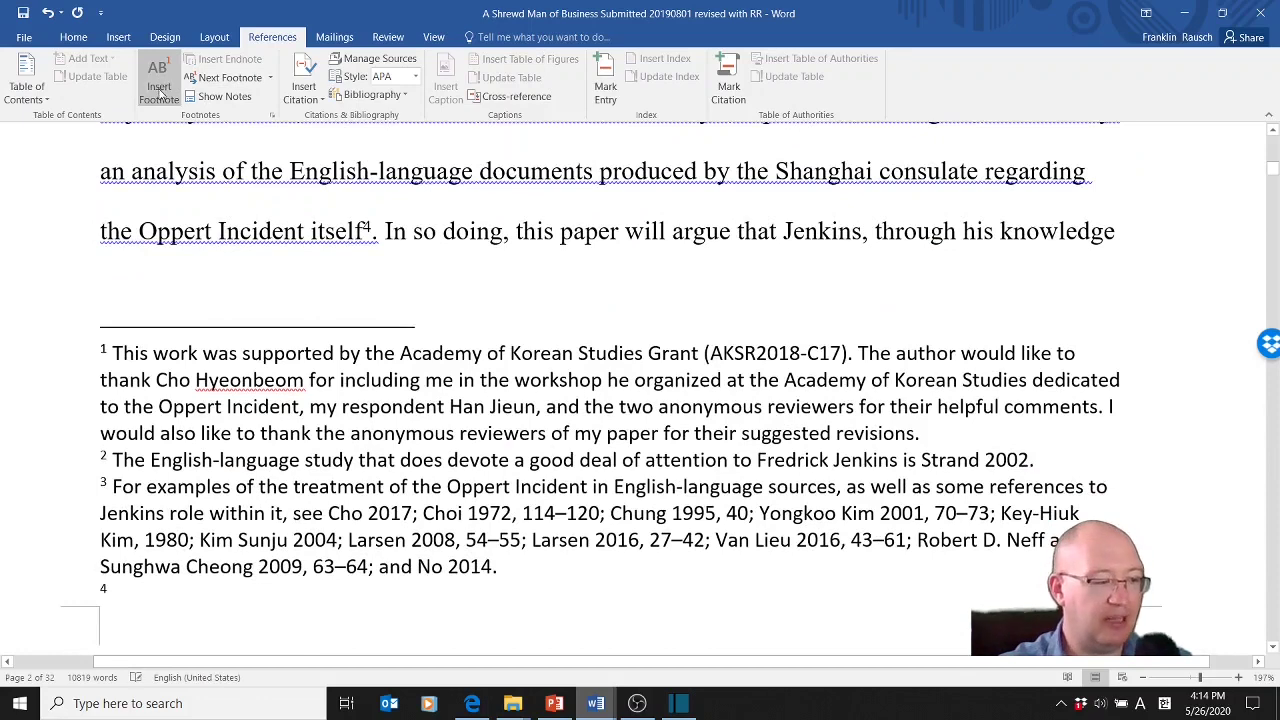
key(ctrl+z)
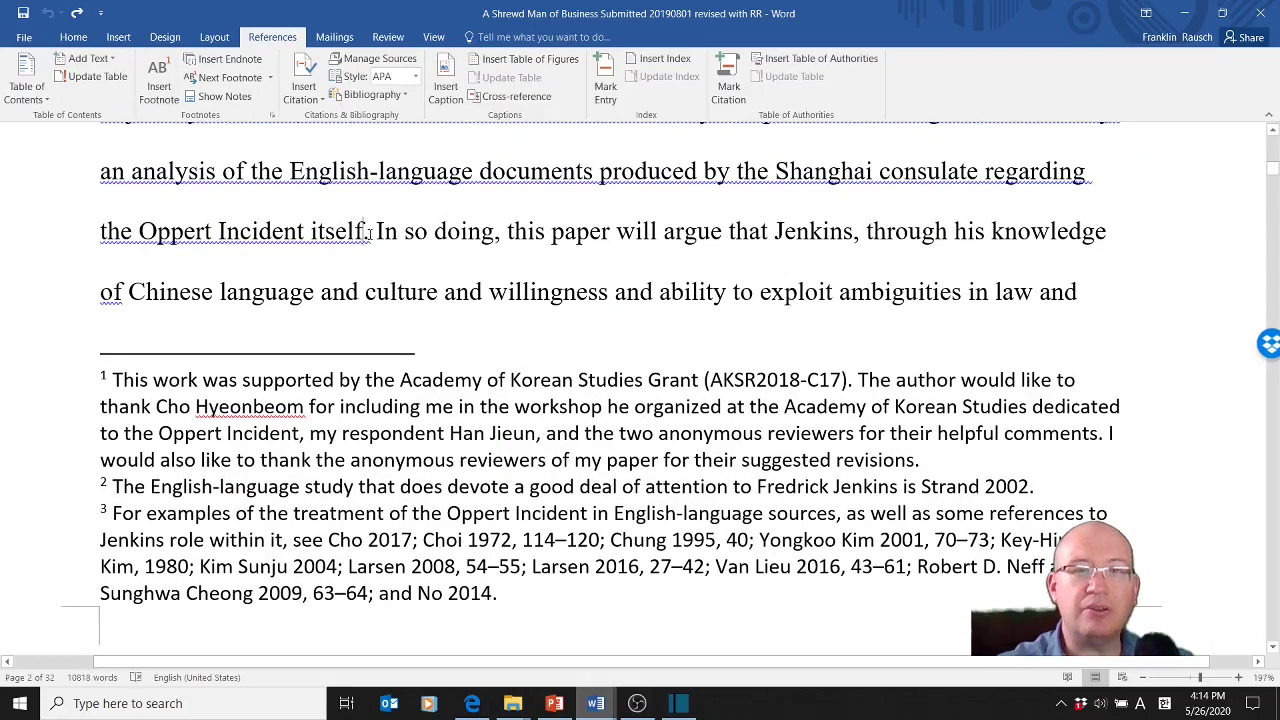
click(166, 89)
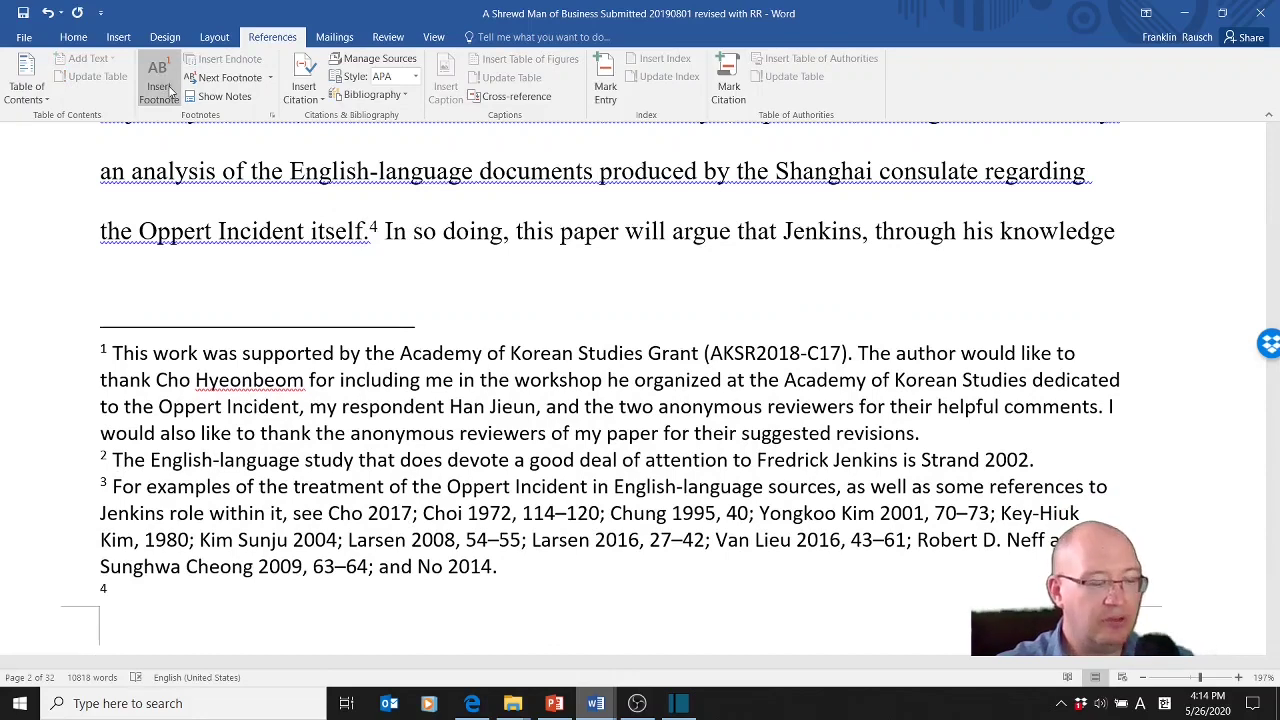
Step: Undo the newly inserted fourth footnote after 'the Oppert Incident itself.'
key(ctrl+z)
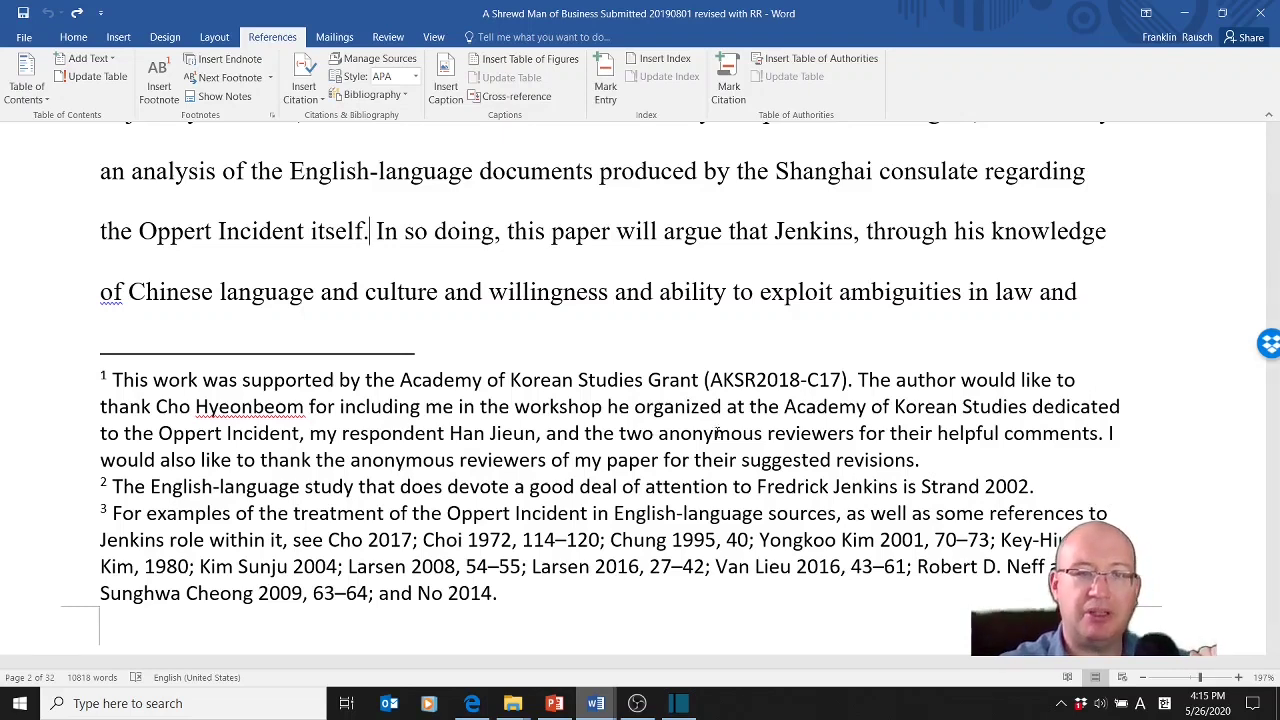
Step: Cut the 'However, English-language materials…' sentence with its footnote and paste it before 'That Jenkins would play'
drag(113, 487, 354, 487)
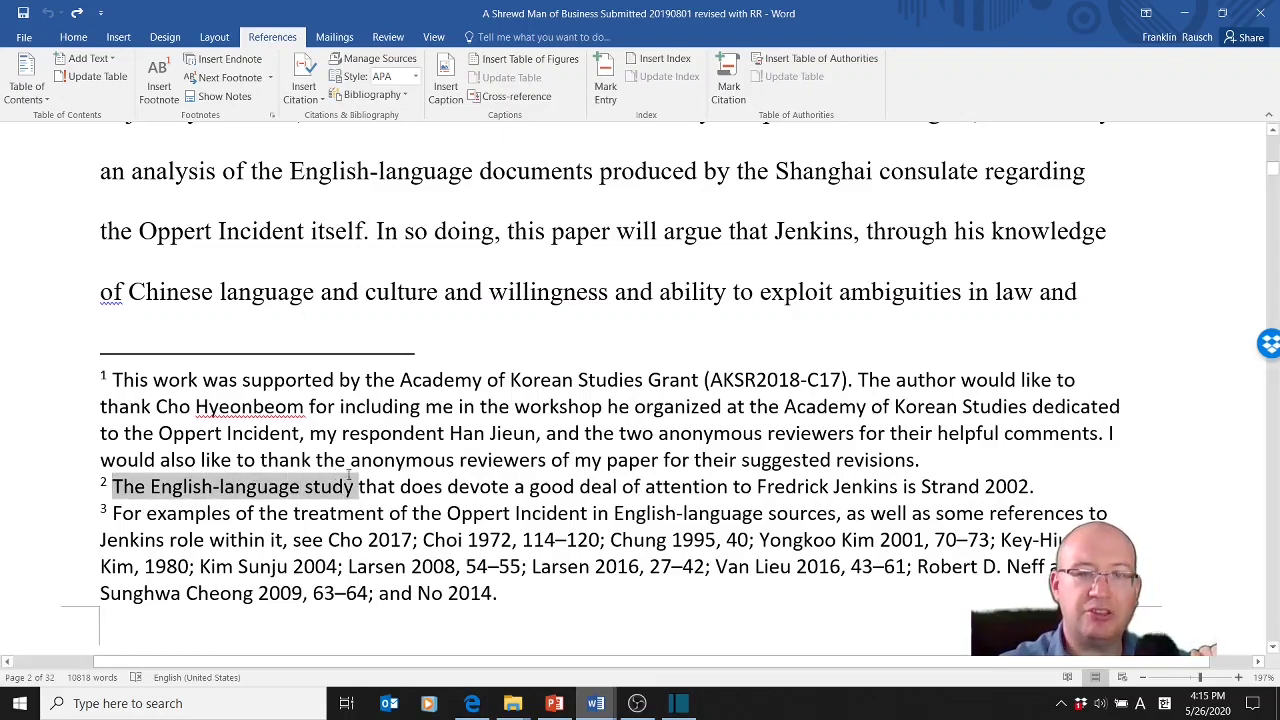
click(294, 542)
drag(113, 514, 590, 514)
scroll(713, 367, up, 5)
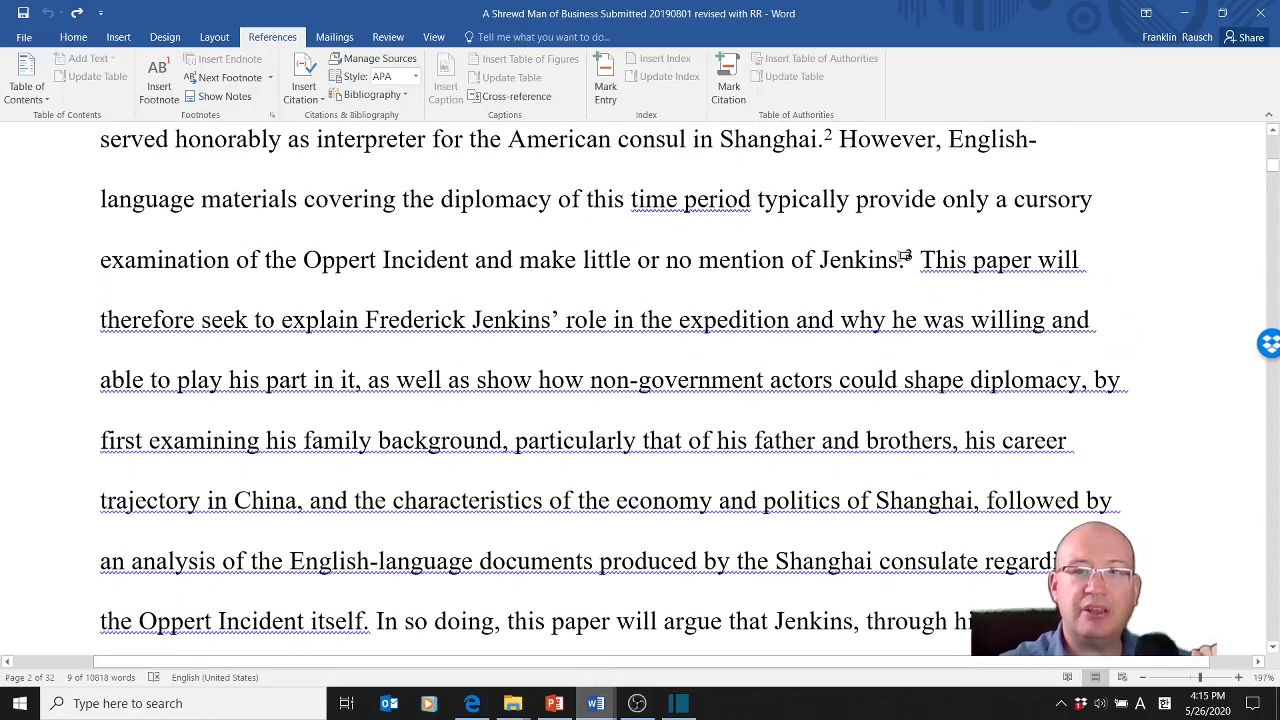
click(912, 254)
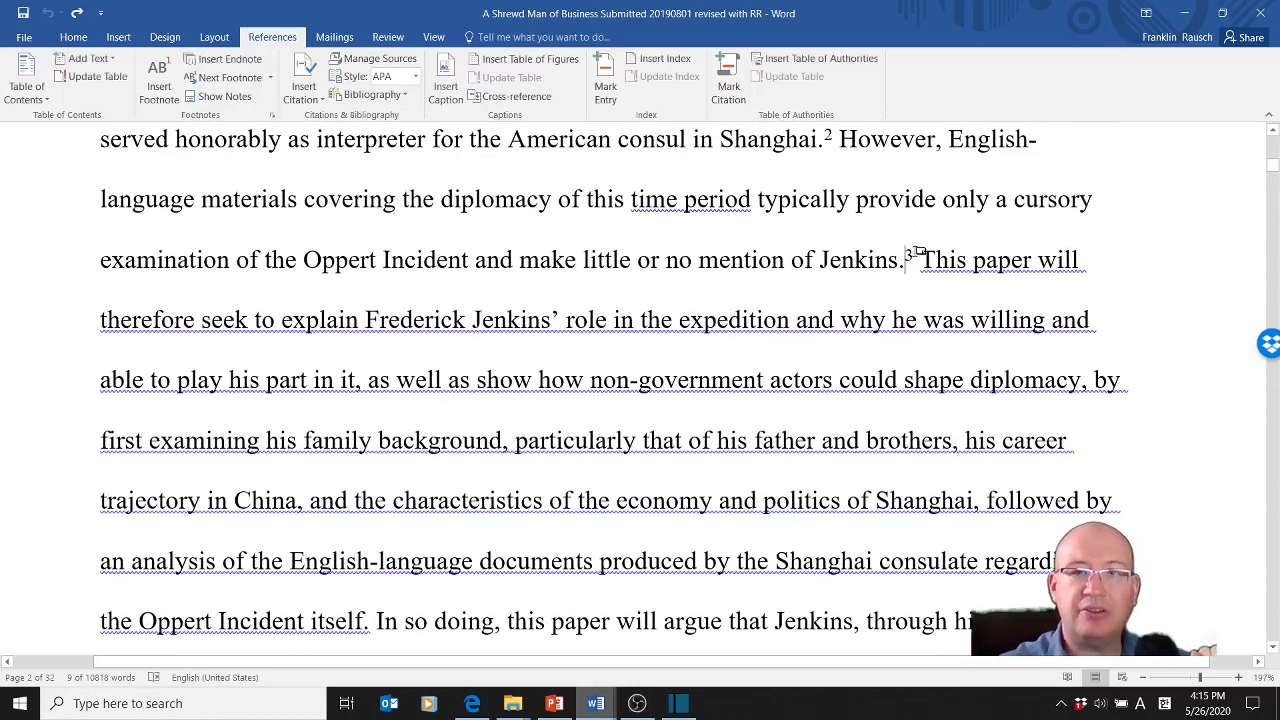
drag(913, 254, 862, 150)
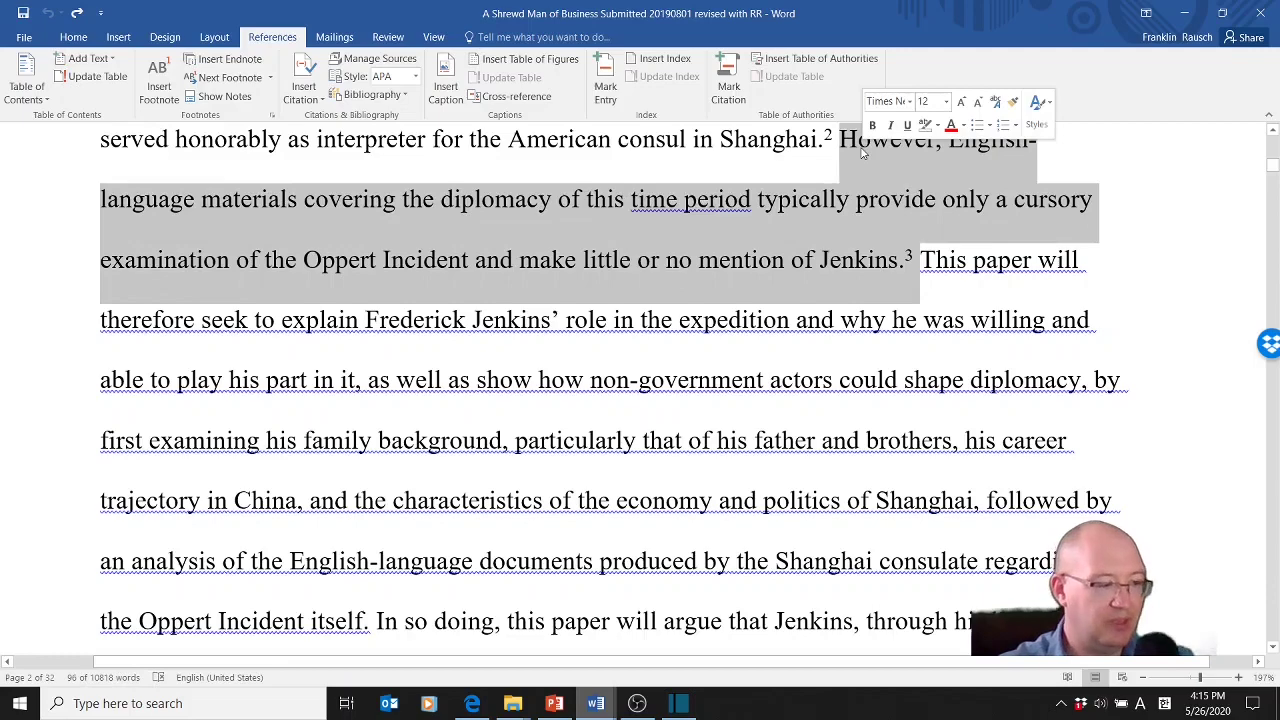
key(Delete)
scroll(786, 300, up, 3)
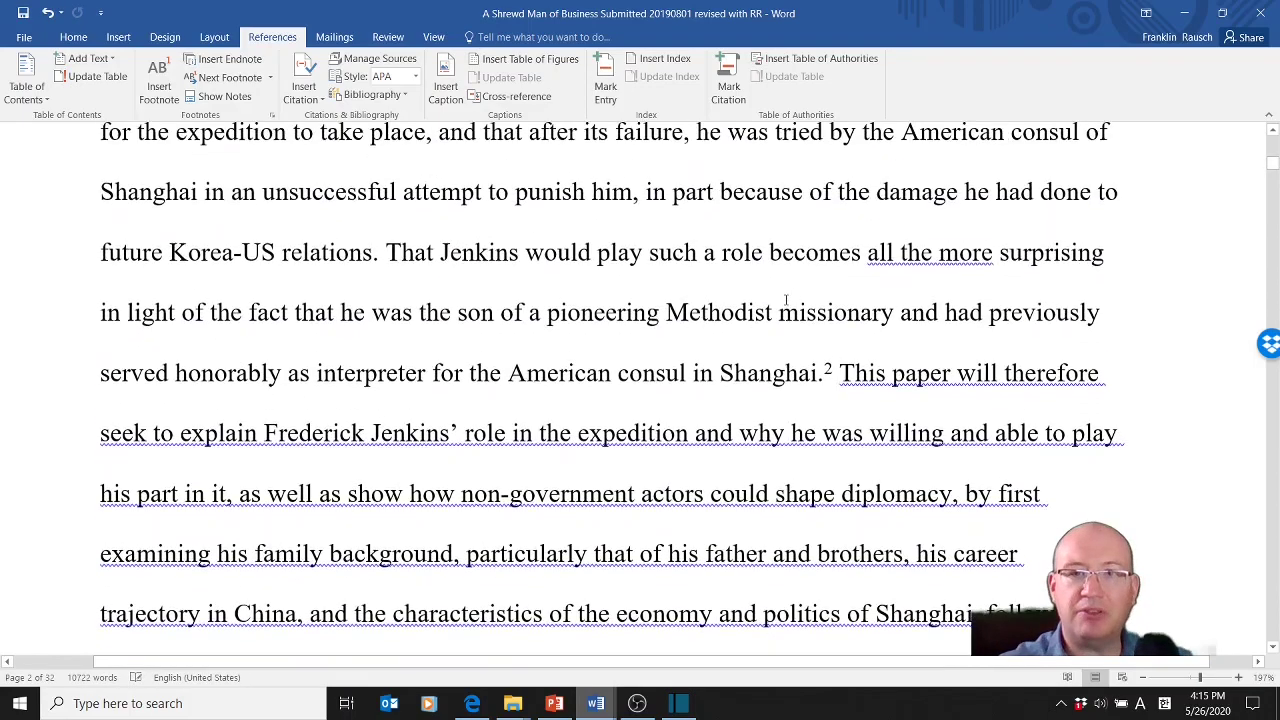
click(388, 252)
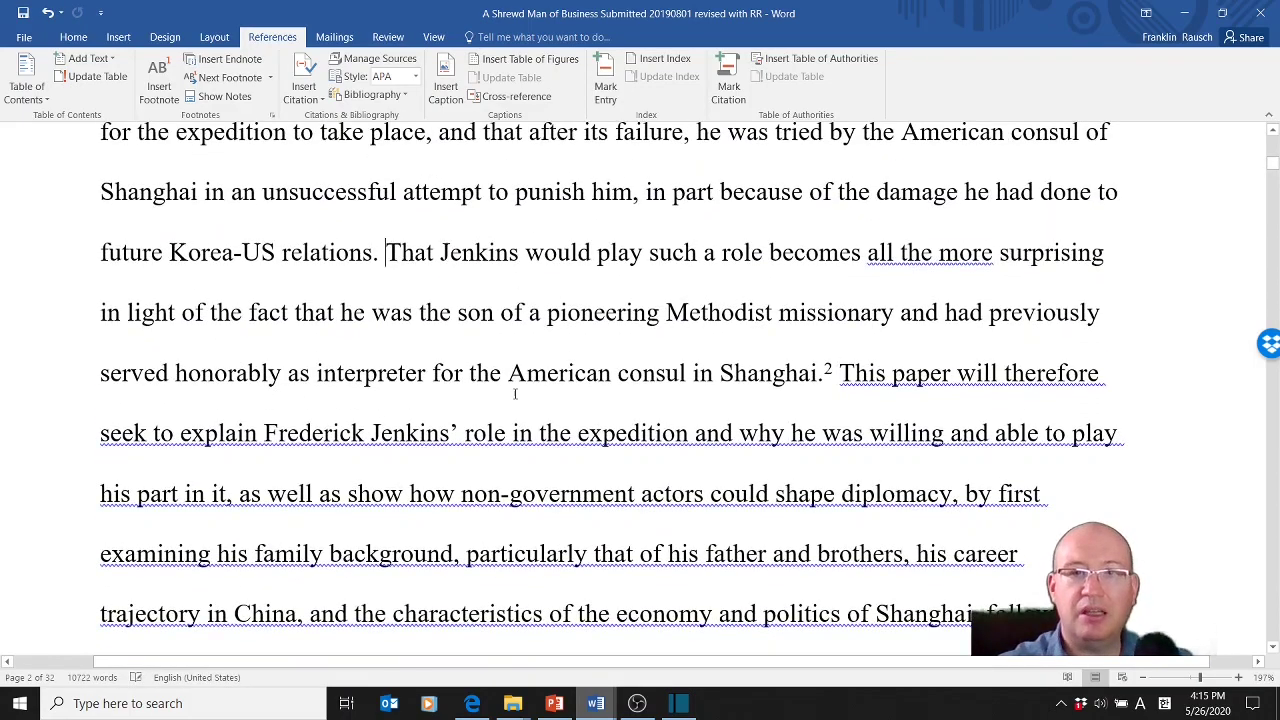
text(However, English-language materials covering the diplomacy of this time period typically provide only a cursory examination of the Oppert Incident and make little or no mention of Jenkins.2)
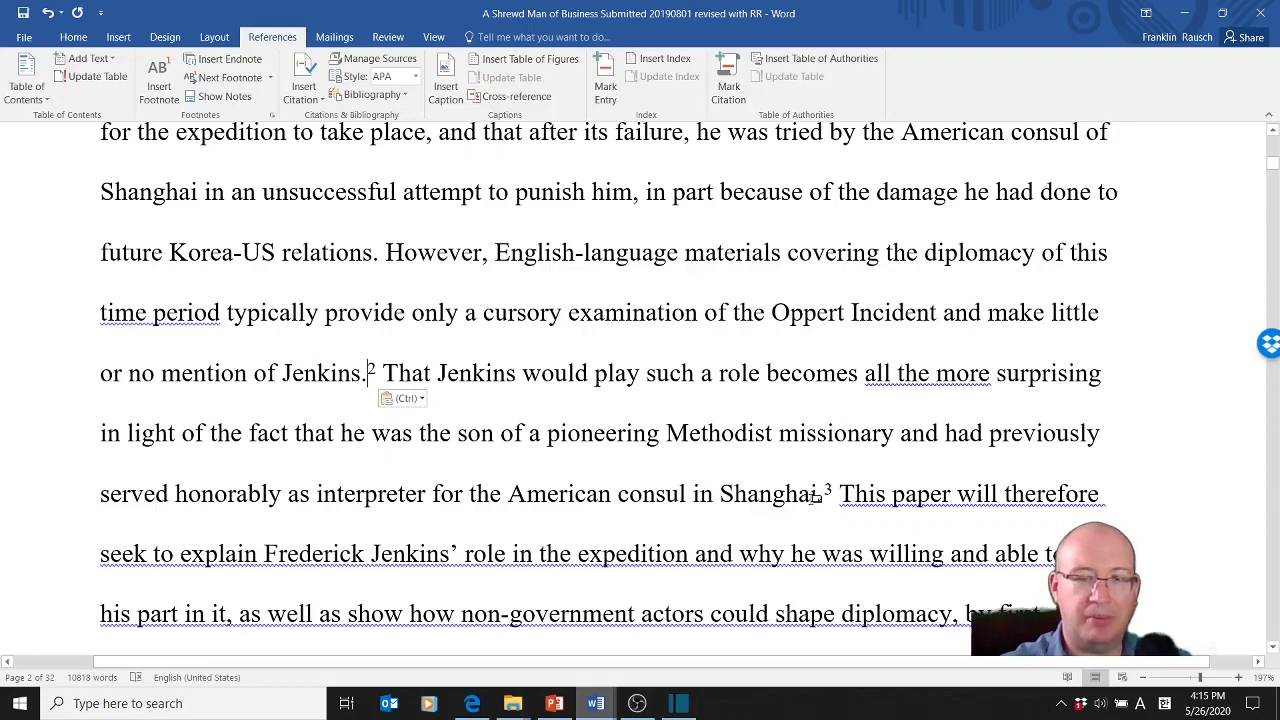
Step: Undo the sentence move and check that footnotes 2 and 3 cite Strand 2002 and the Oppert Incident sources again
scroll(1259, 499, down, 5)
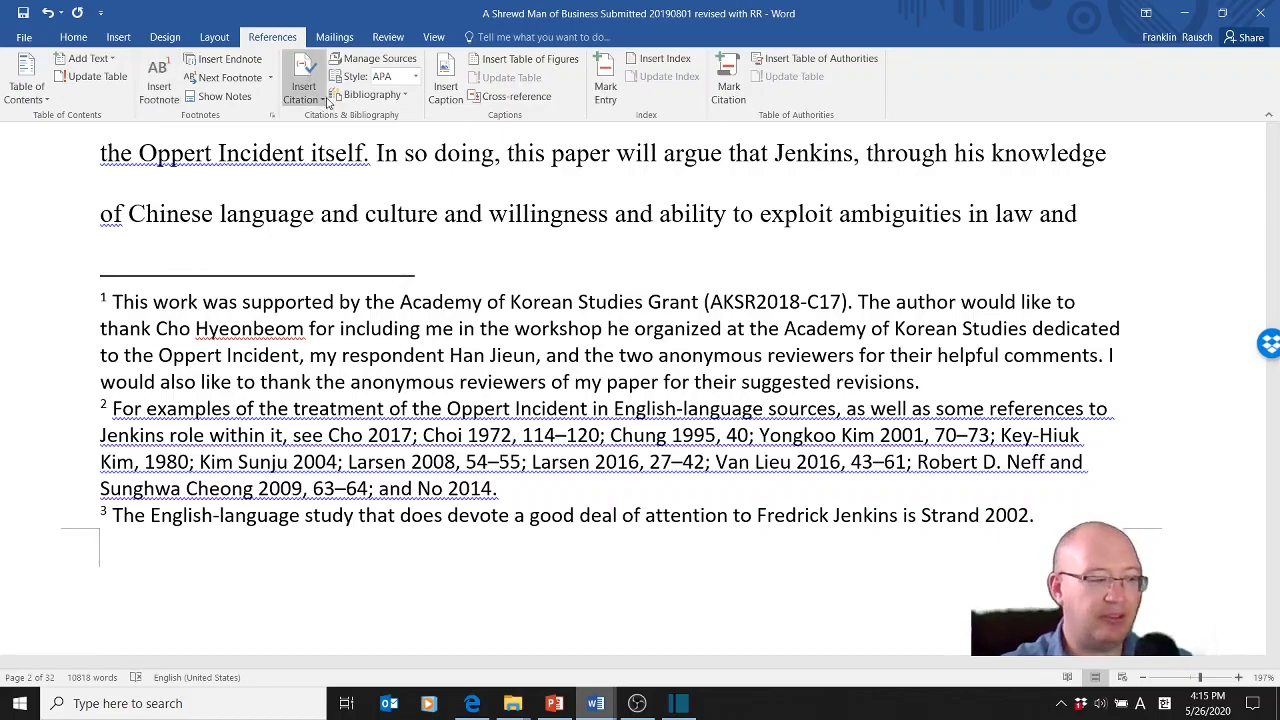
key(ctrl+z)
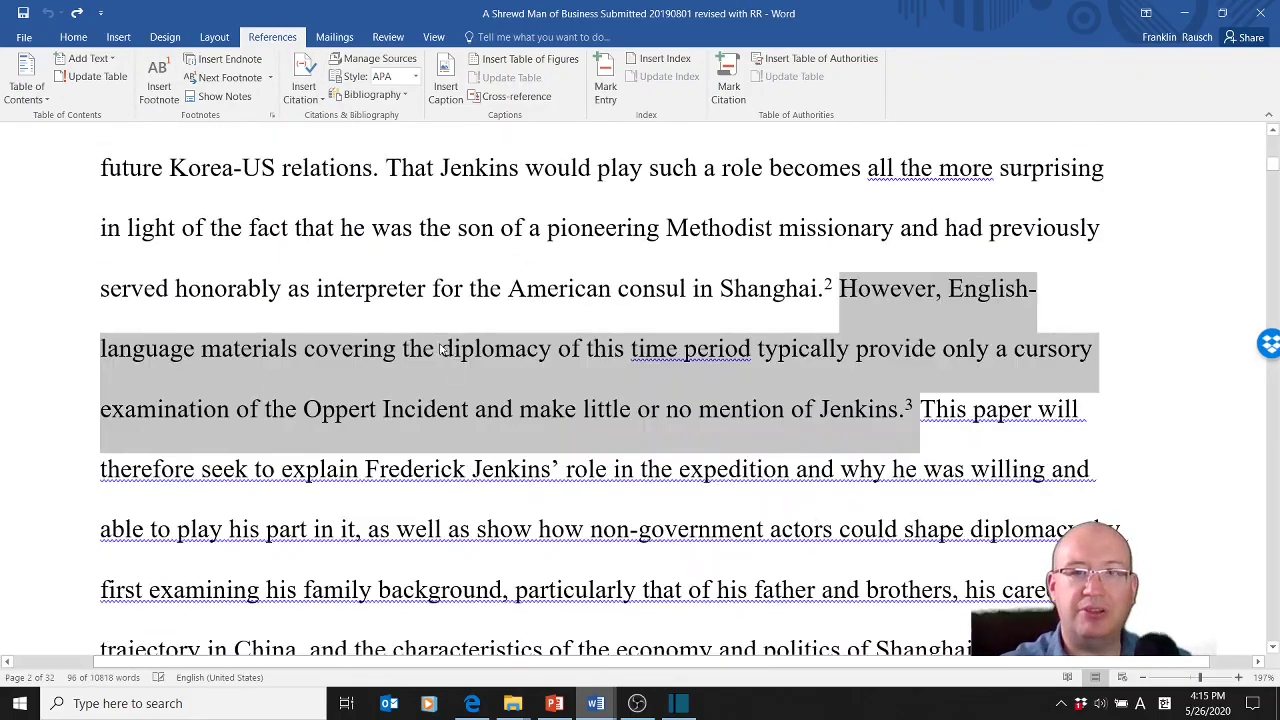
scroll(532, 435, down, 5)
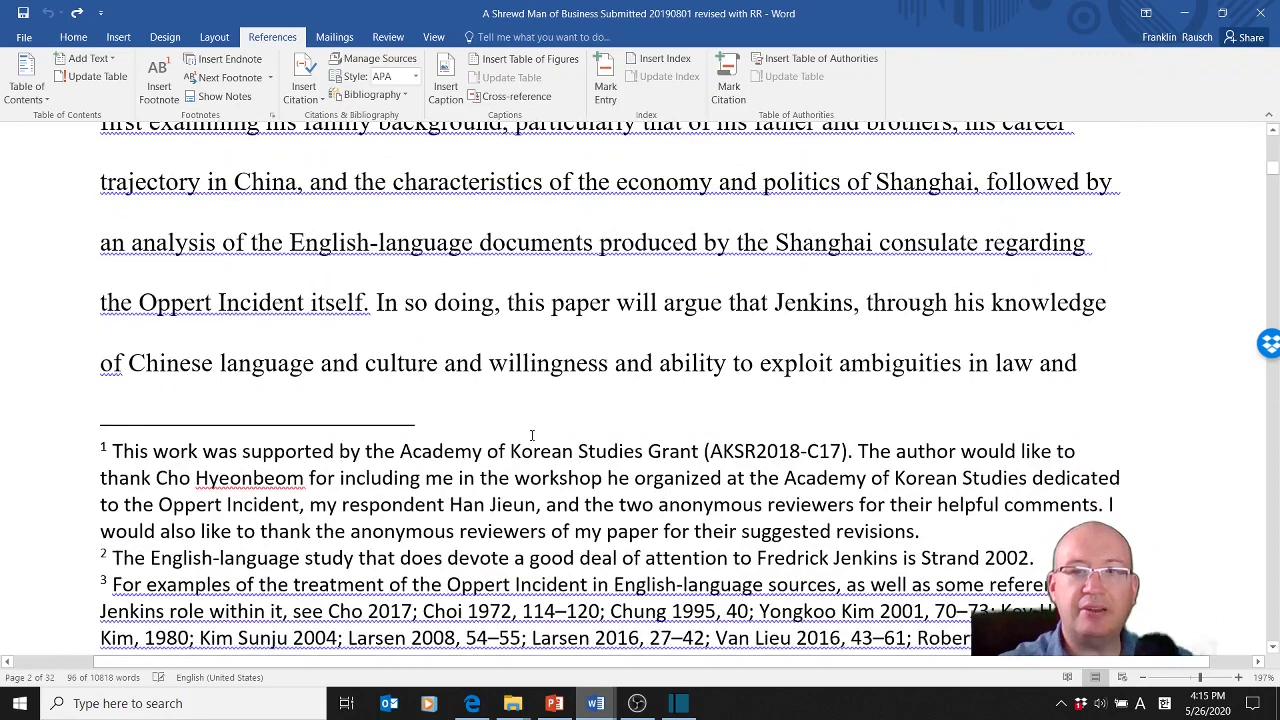
scroll(532, 435, down, 1)
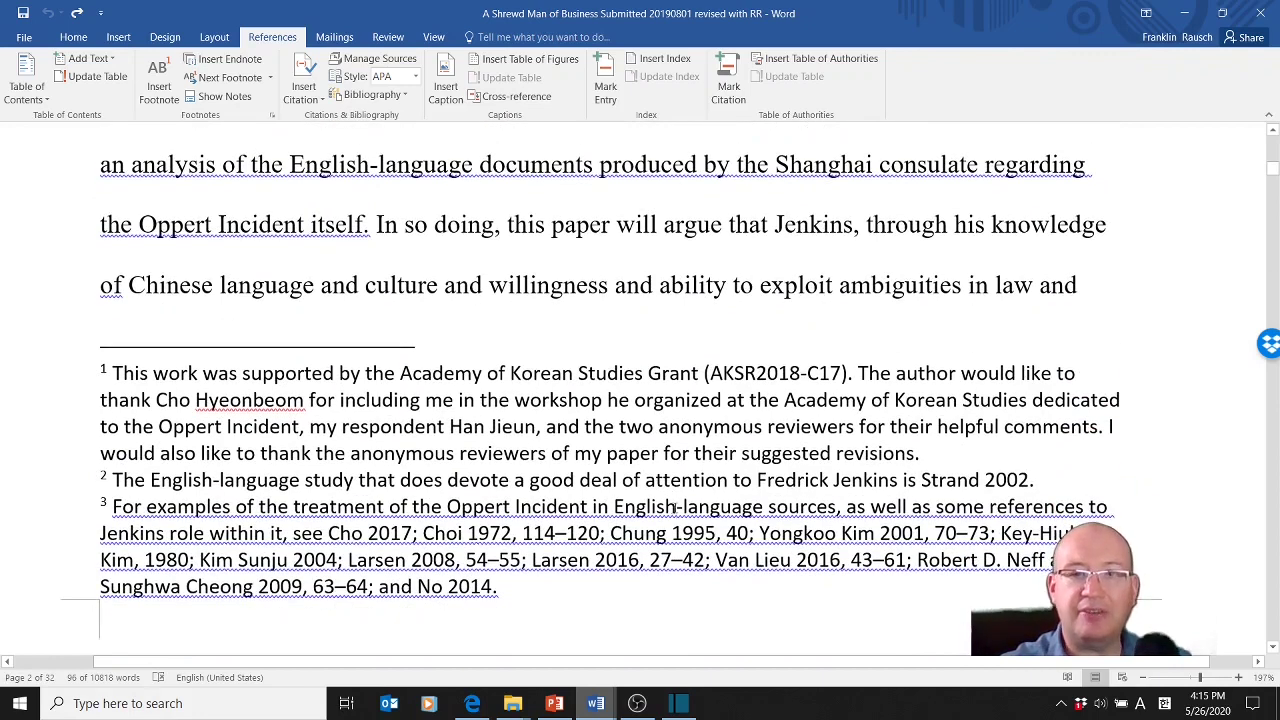
double_click(681, 506)
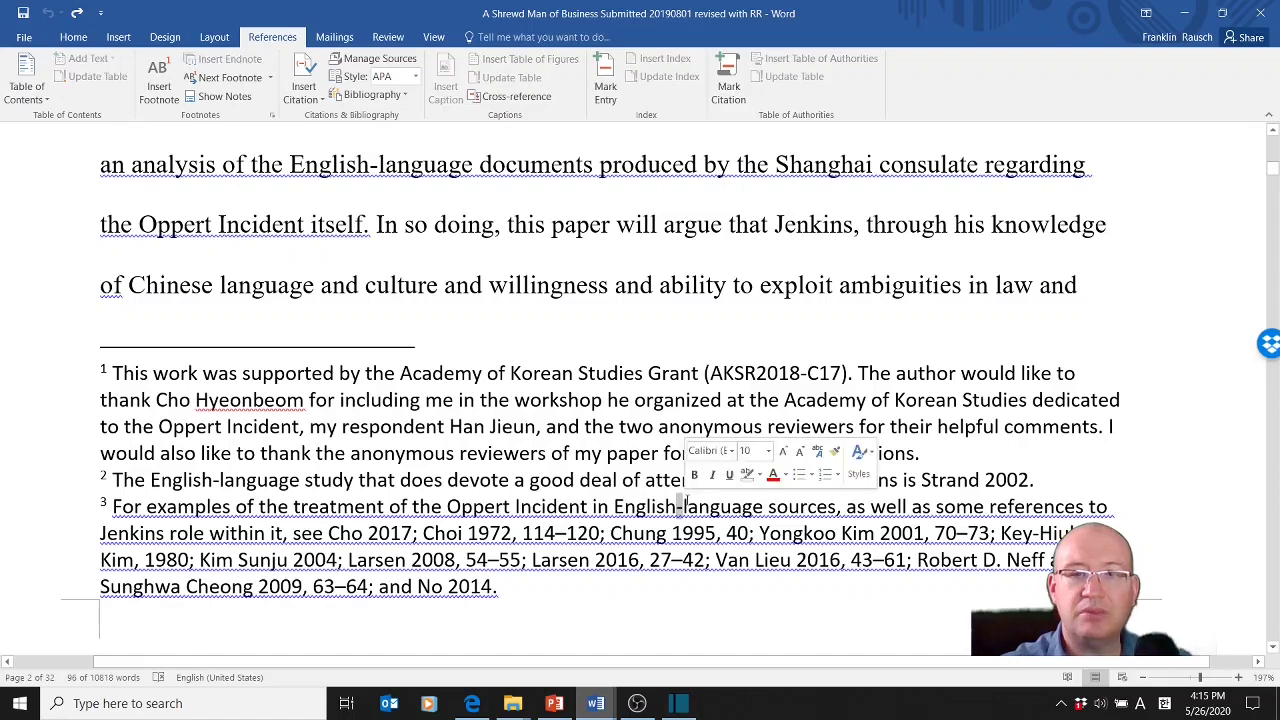
double_click(677, 560)
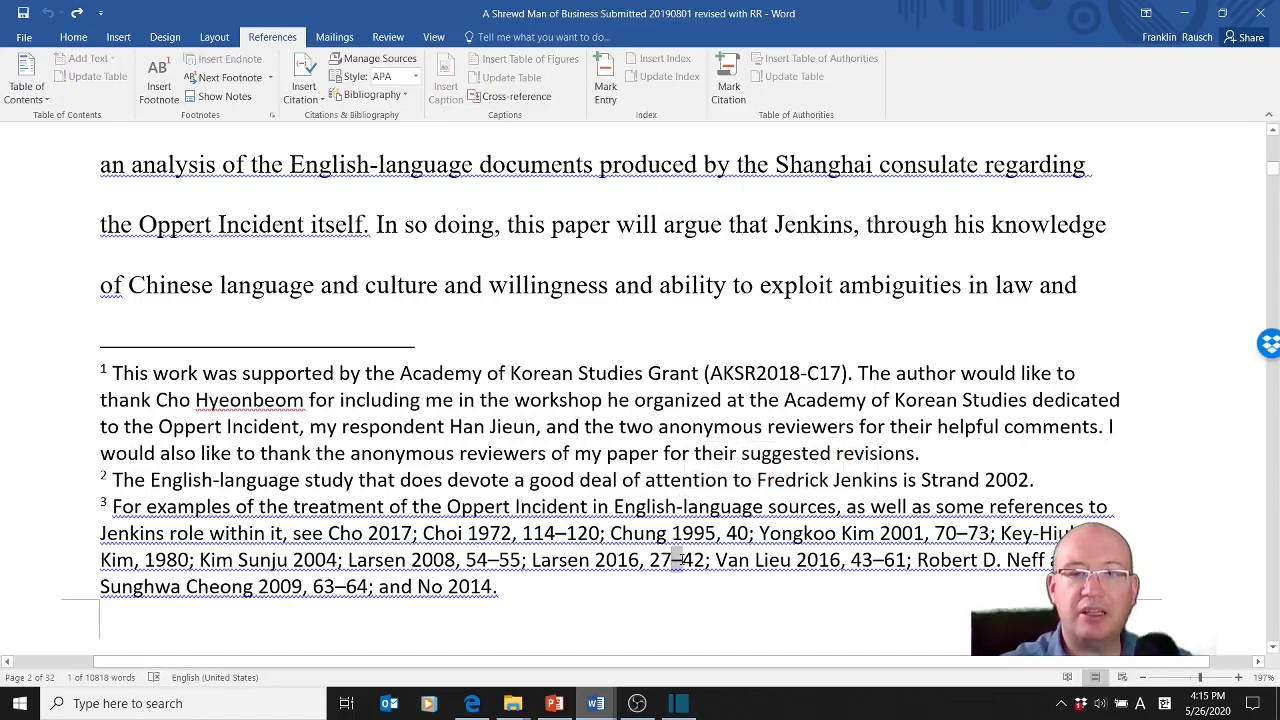
click(680, 506)
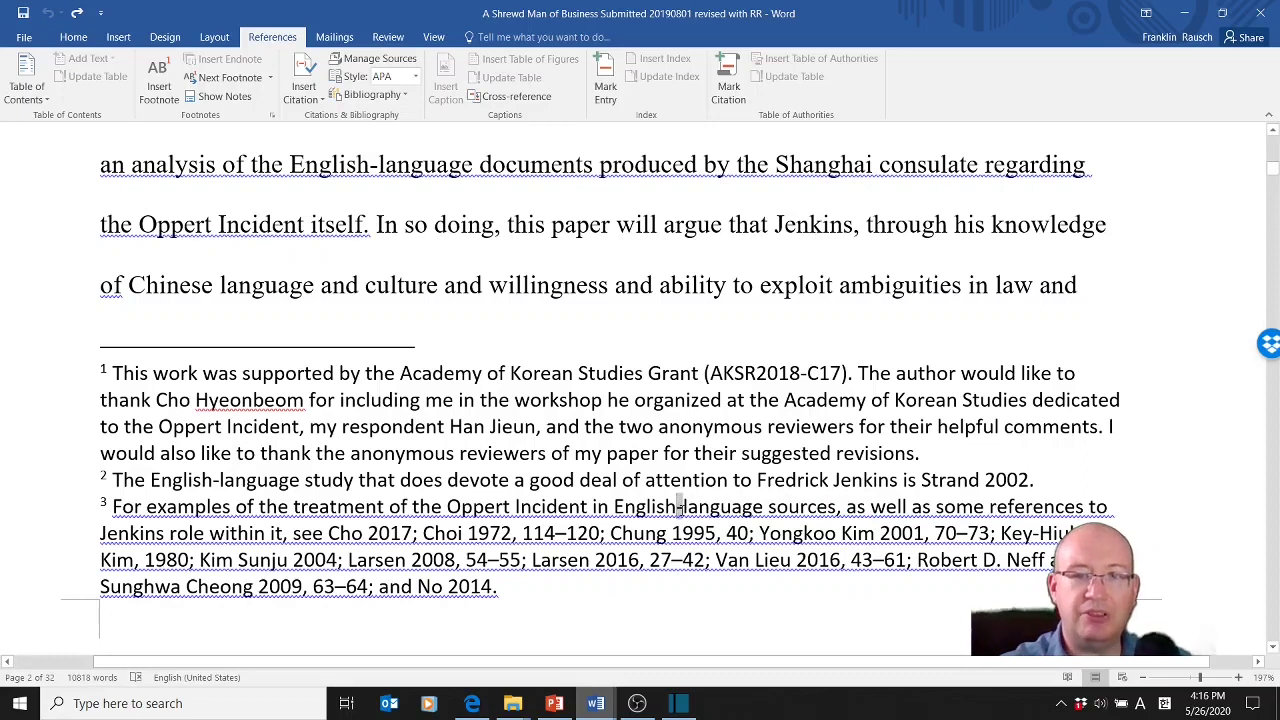
double_click(680, 506)
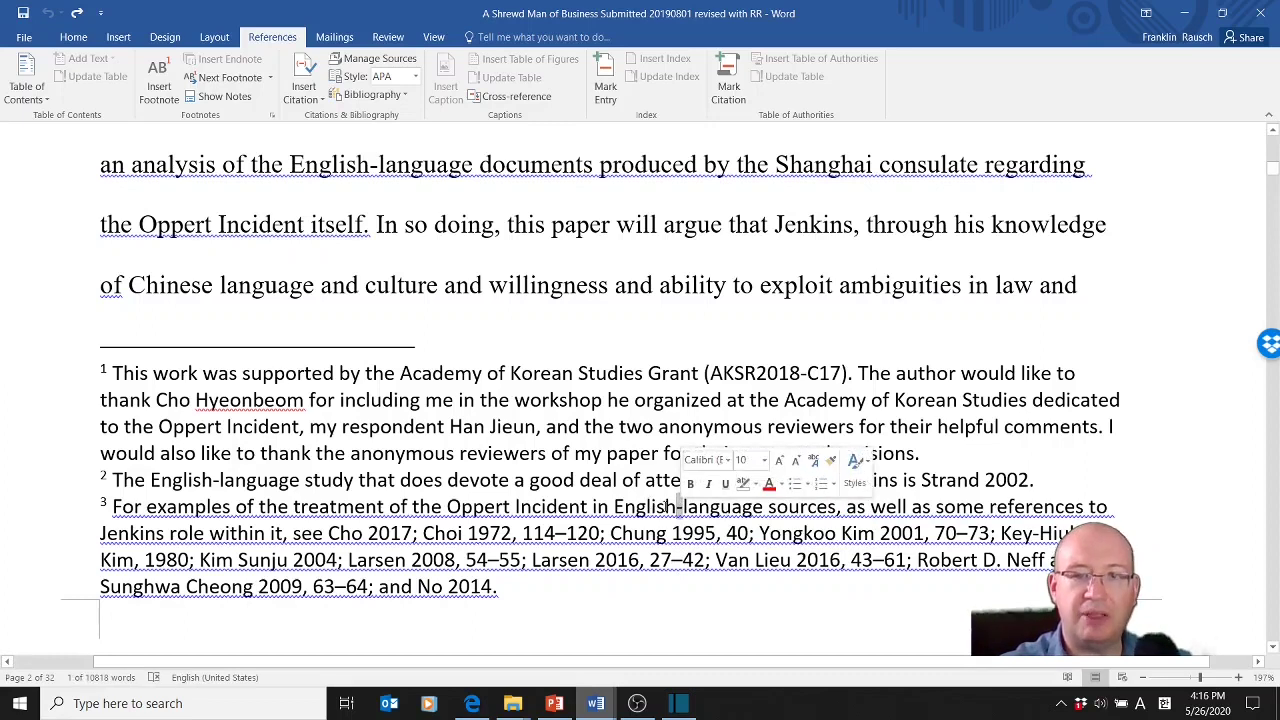
click(563, 534)
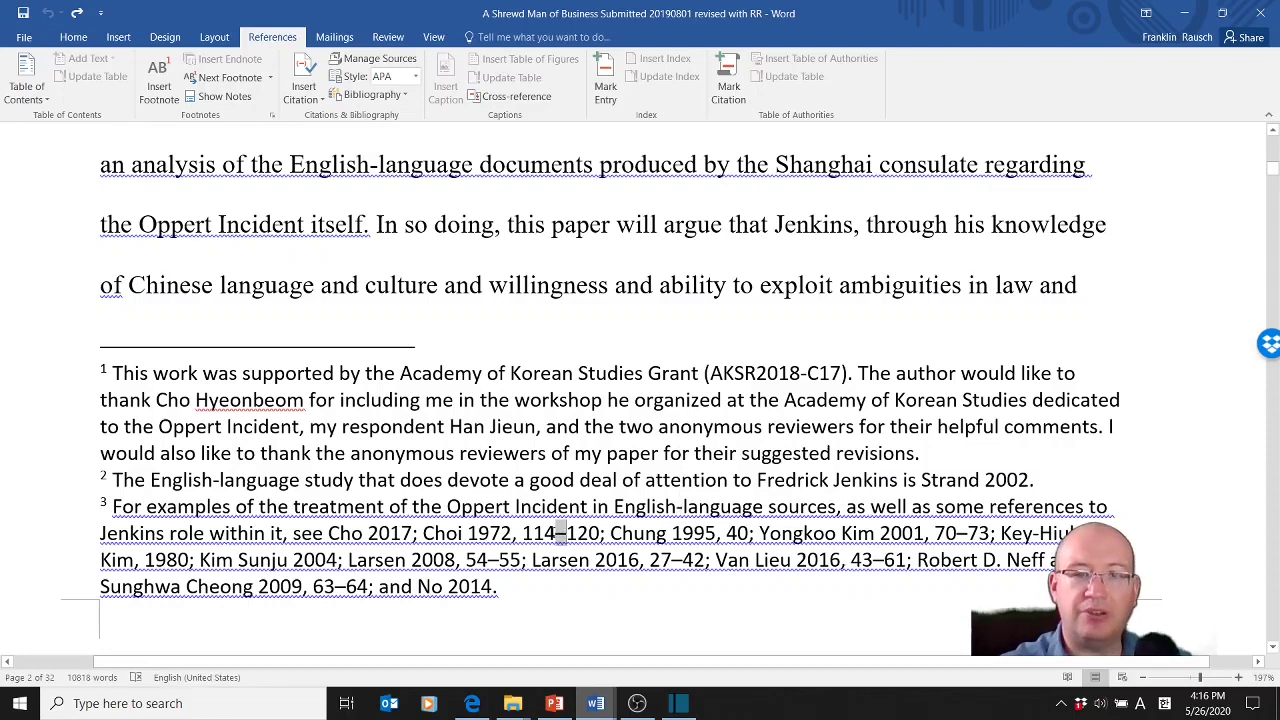
click(533, 587)
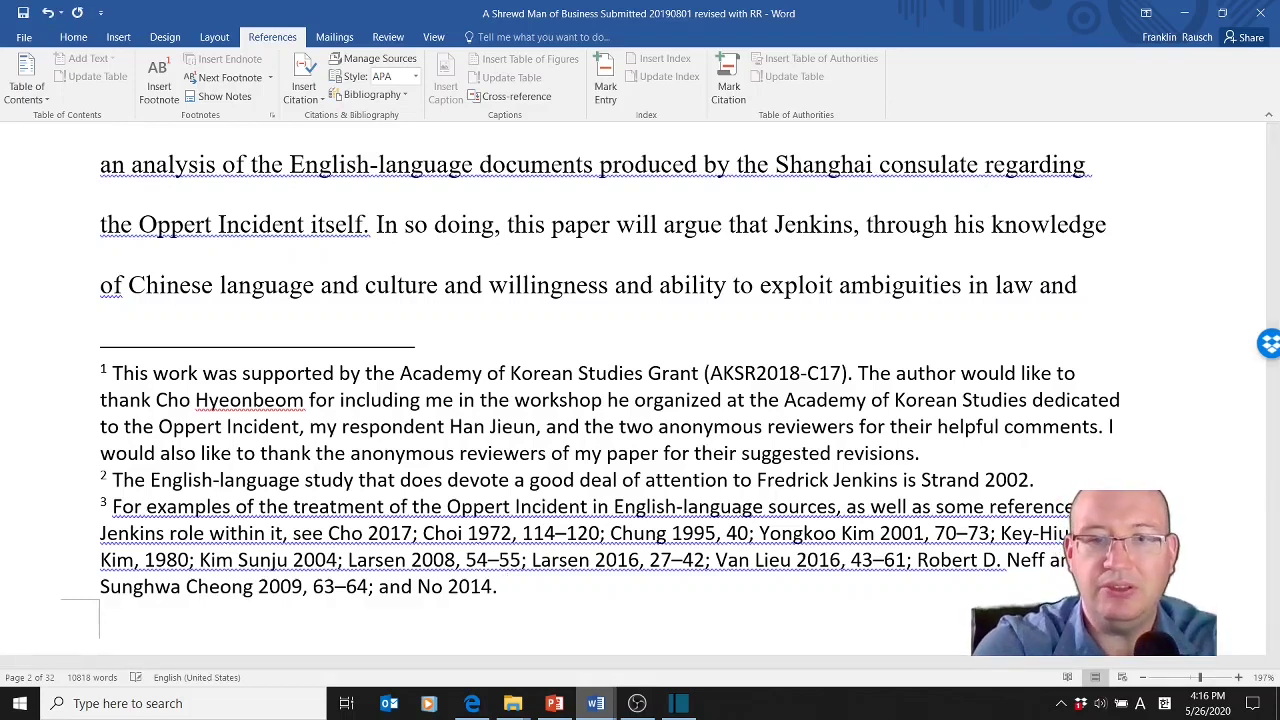
text(word )
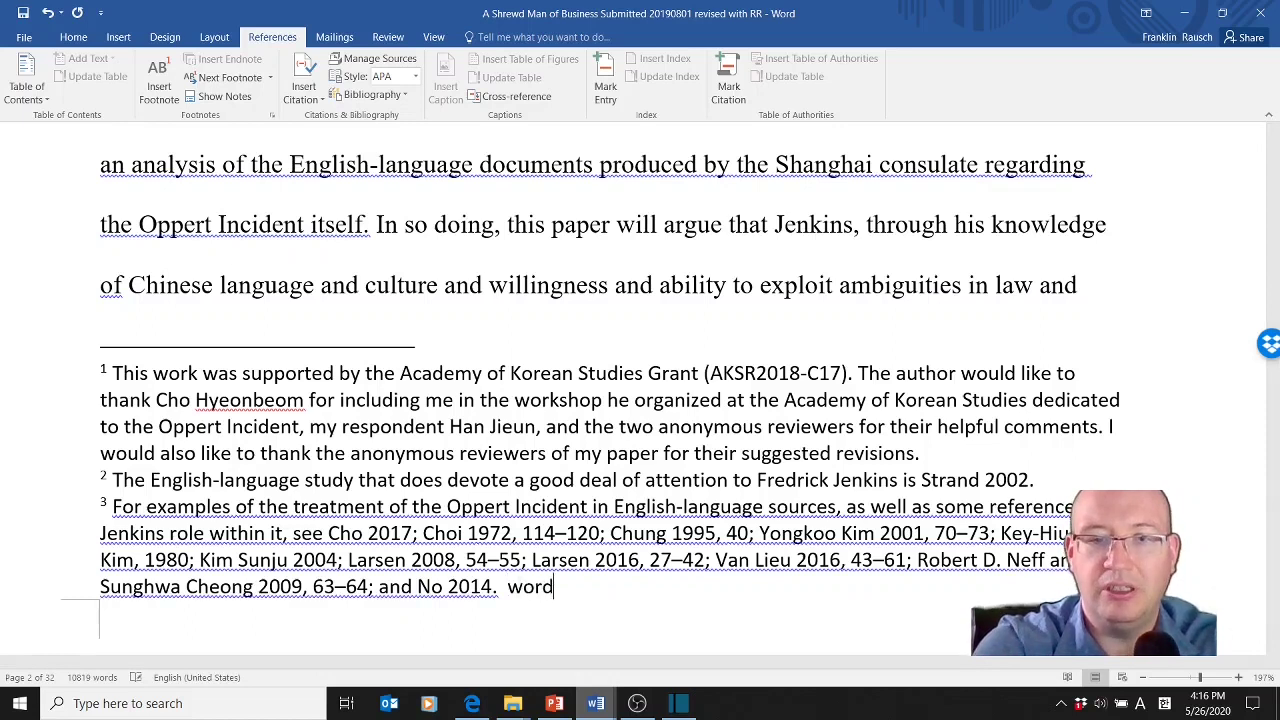
text(- )
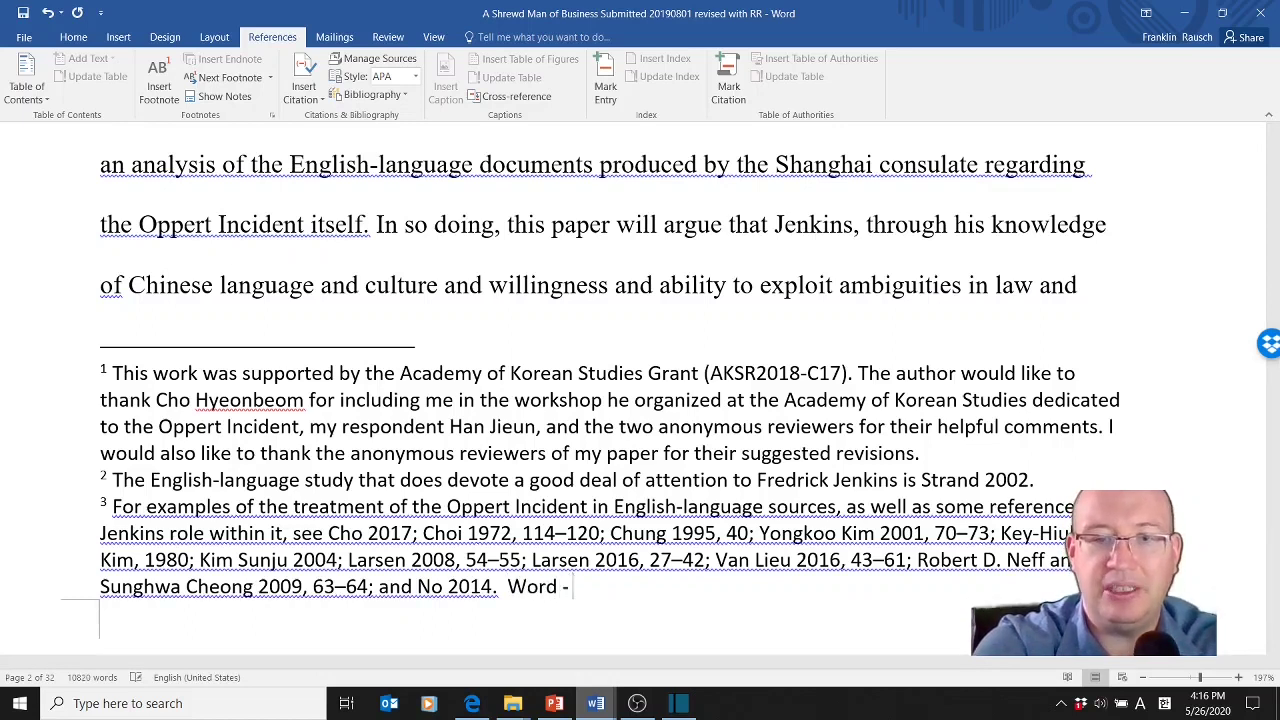
text(word)
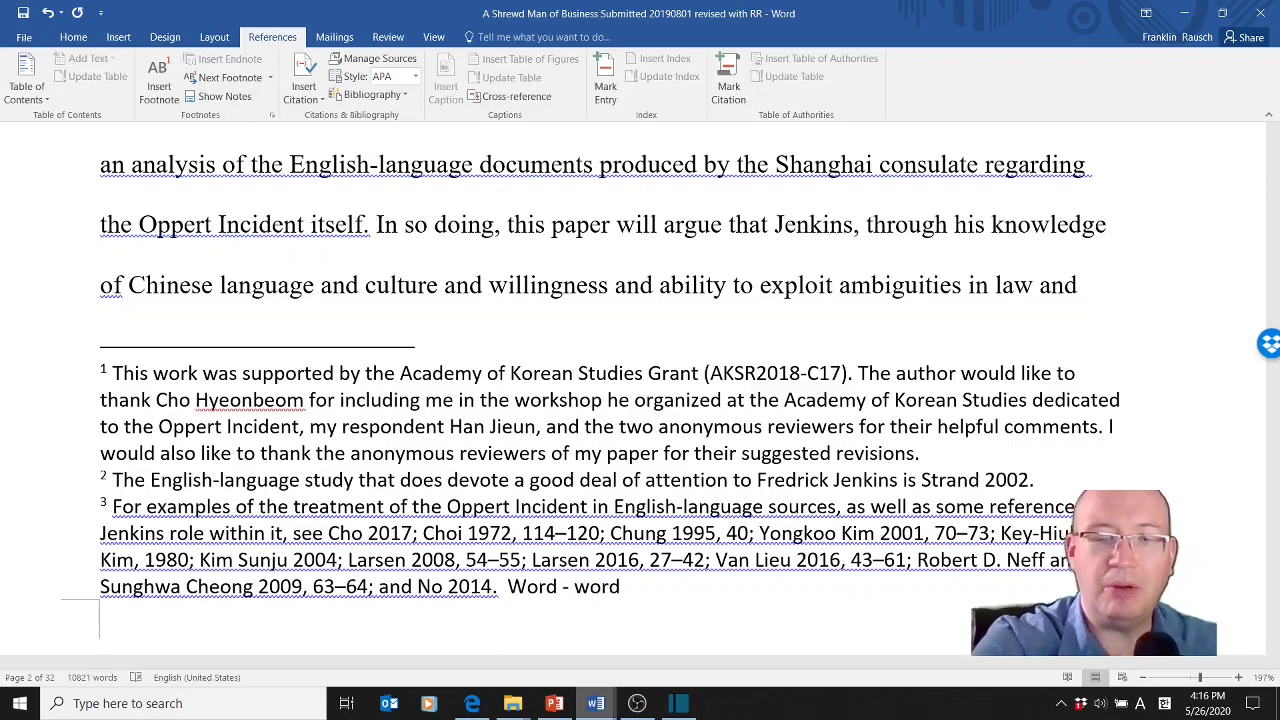
key(Left)
key(Left)
key(Left)
key(BackSpace)
key(Left)
key(BackSpace)
key(Right)
key(Right)
key(Right)
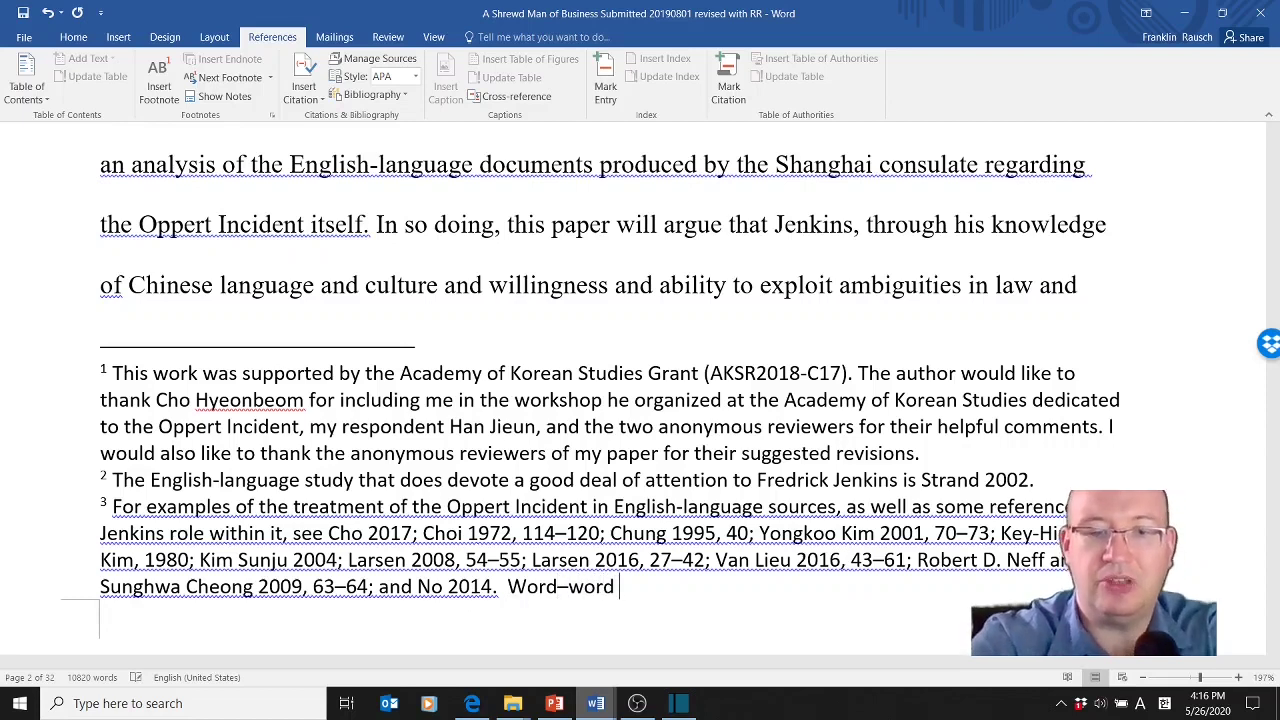
text(110)
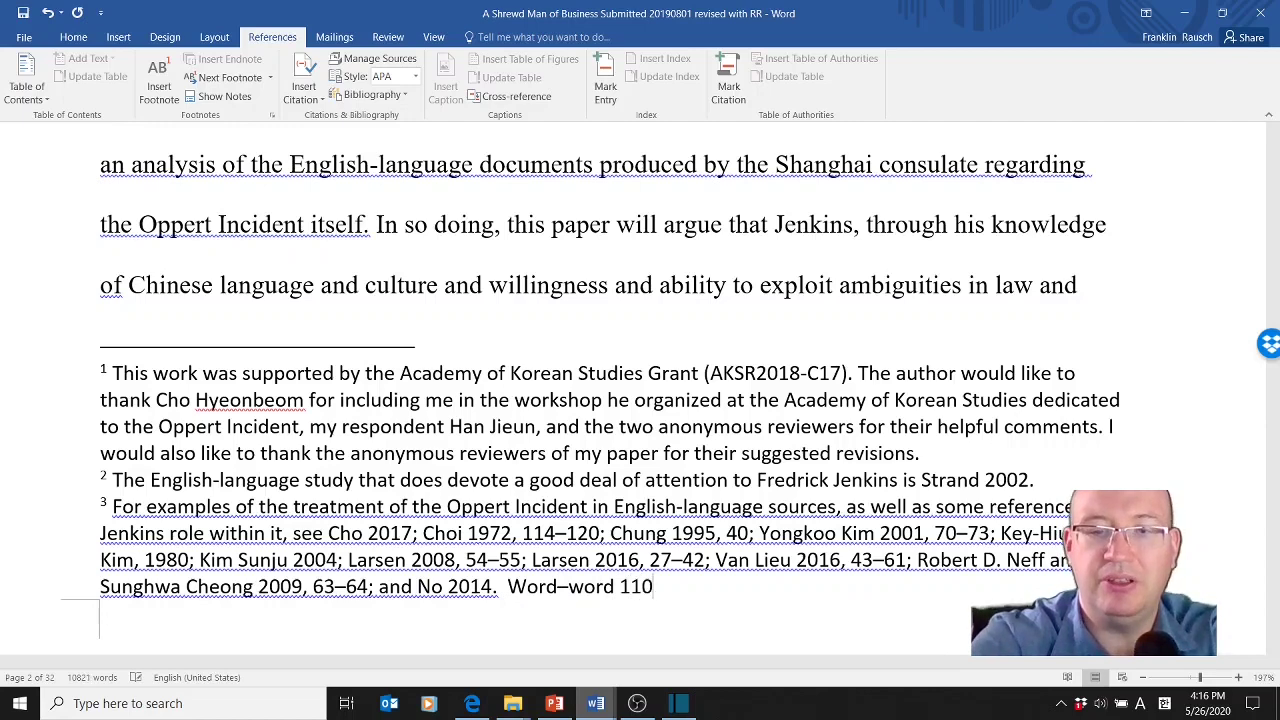
text( - 112)
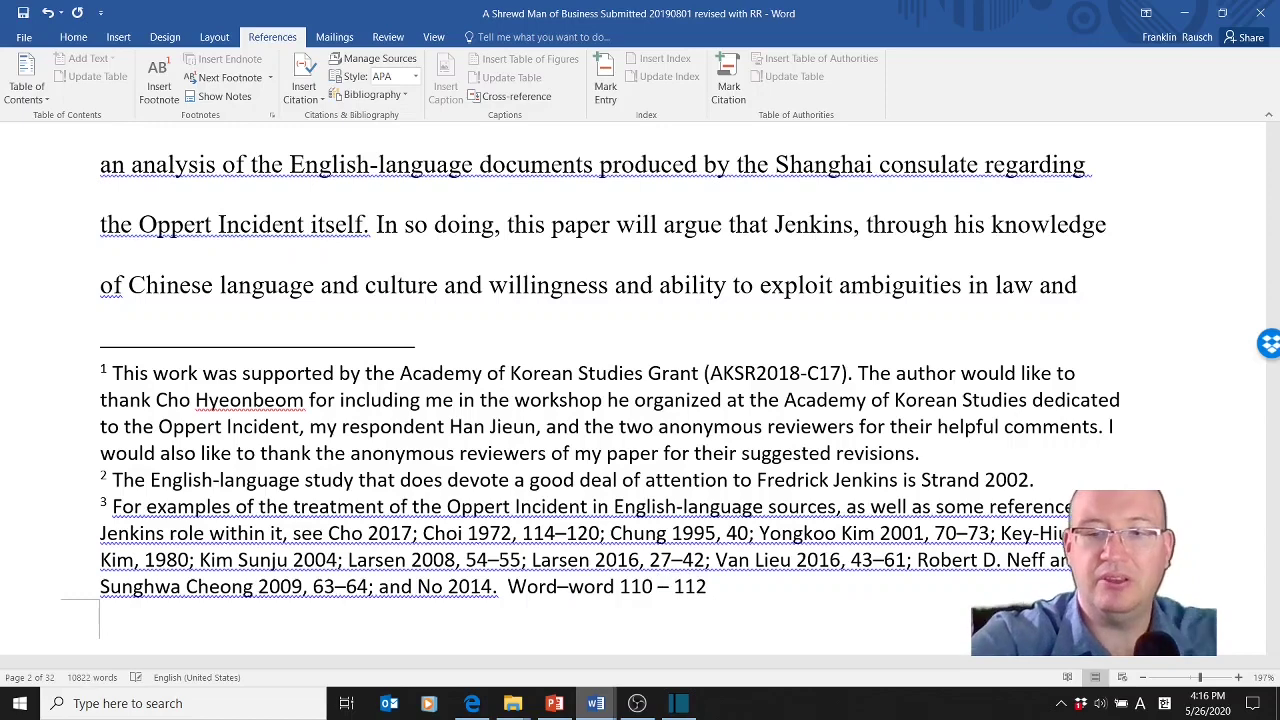
key(BackSpace)
key(BackSpace)
key(BackSpace)
key(BackSpace)
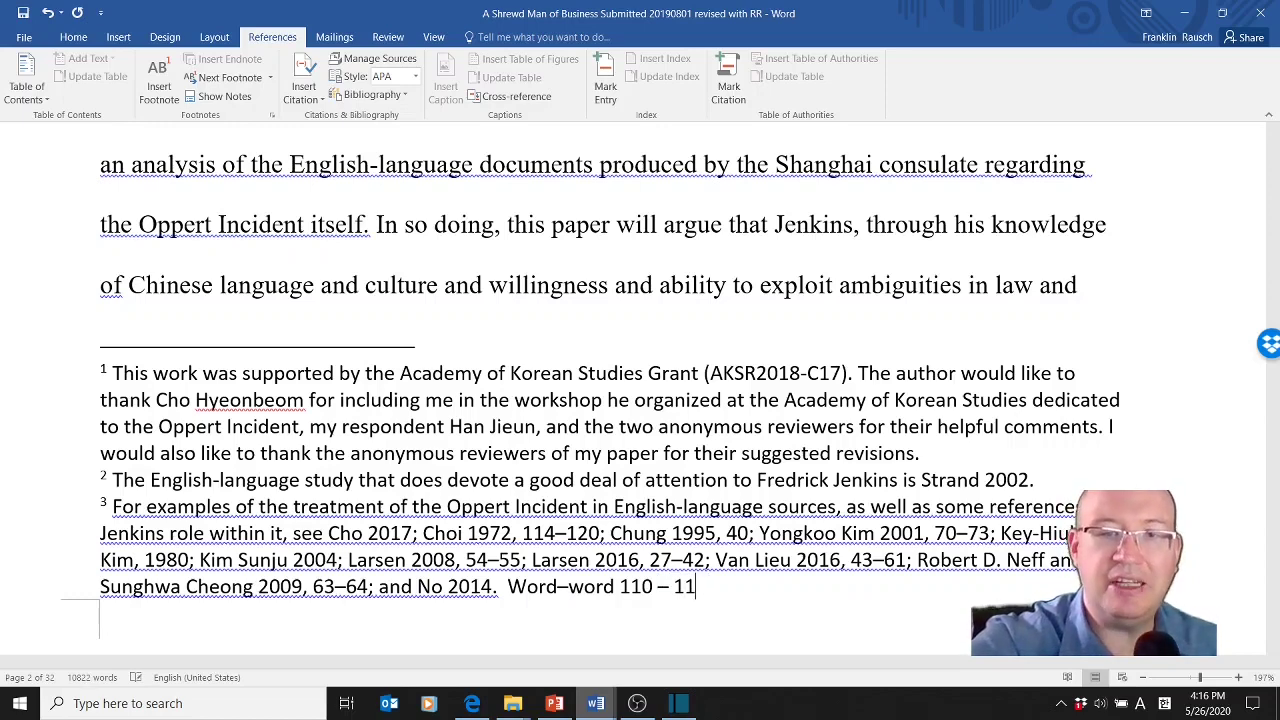
key(BackSpace)
key(BackSpace)
key(BackSpace)
key(BackSpace)
key(BackSpace)
key(BackSpace)
key(BackSpace)
key(BackSpace)
key(BackSpace)
key(BackSpace)
key(BackSpace)
key(BackSpace)
key(BackSpace)
key(BackSpace)
key(BackSpace)
key(BackSpace)
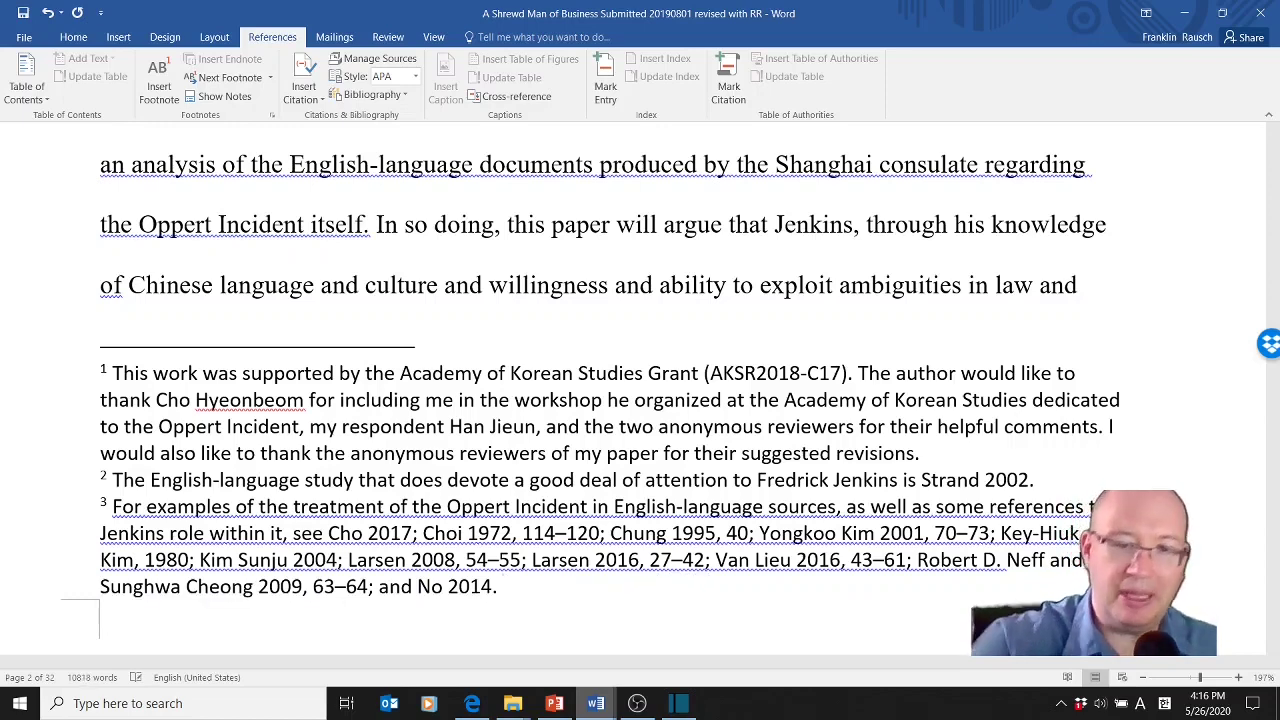